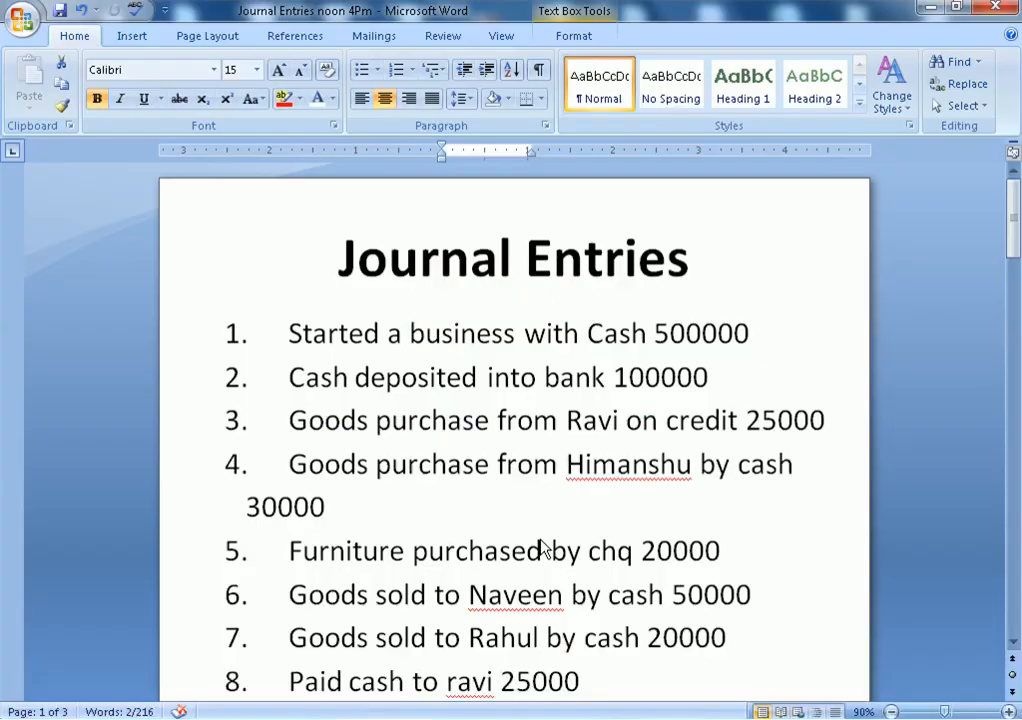
# Step: Switch to Tally.ERP 9, debit Cash 50,000 and credit Sale without inventory items in the sales voucher, and save it
pyautogui.write('5')
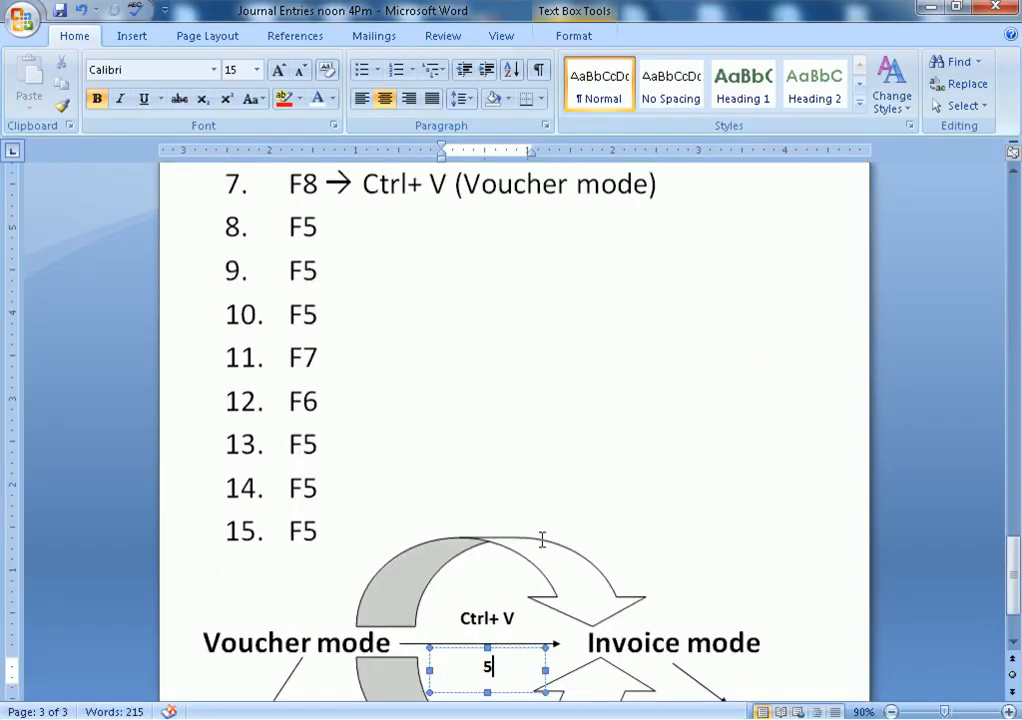
pyautogui.hotkey('ctrl', 'z')
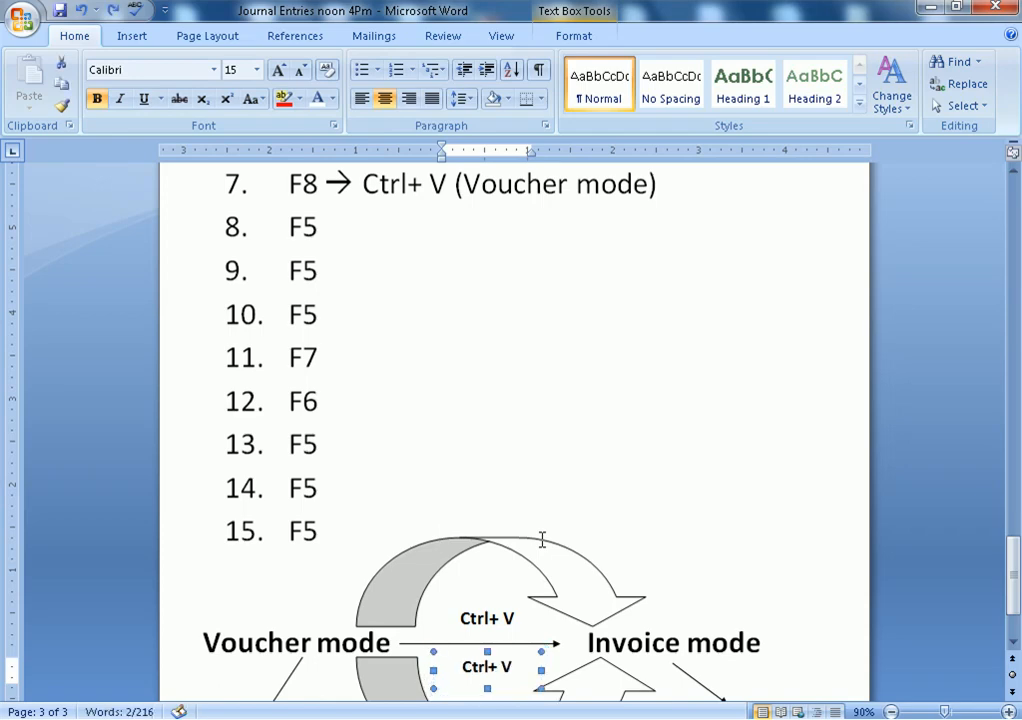
pyautogui.hotkey('alt', 'Tab')
pyautogui.write('50000')
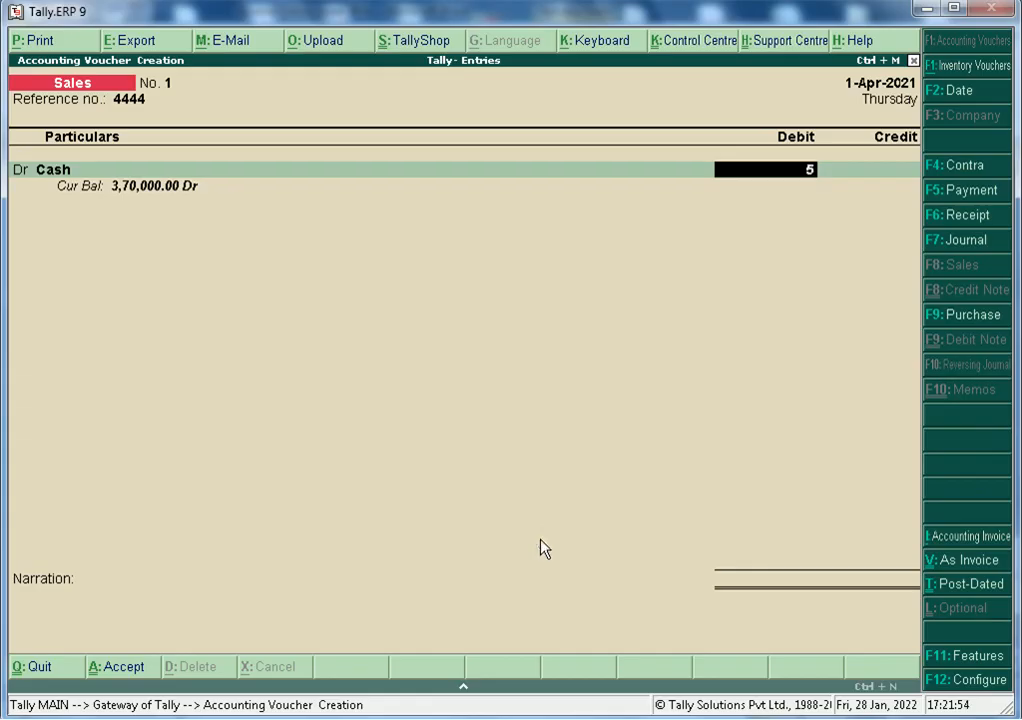
pyautogui.press('Return')
pyautogui.press('Return')
pyautogui.press('Return')
pyautogui.press('Return')
pyautogui.press('Return')
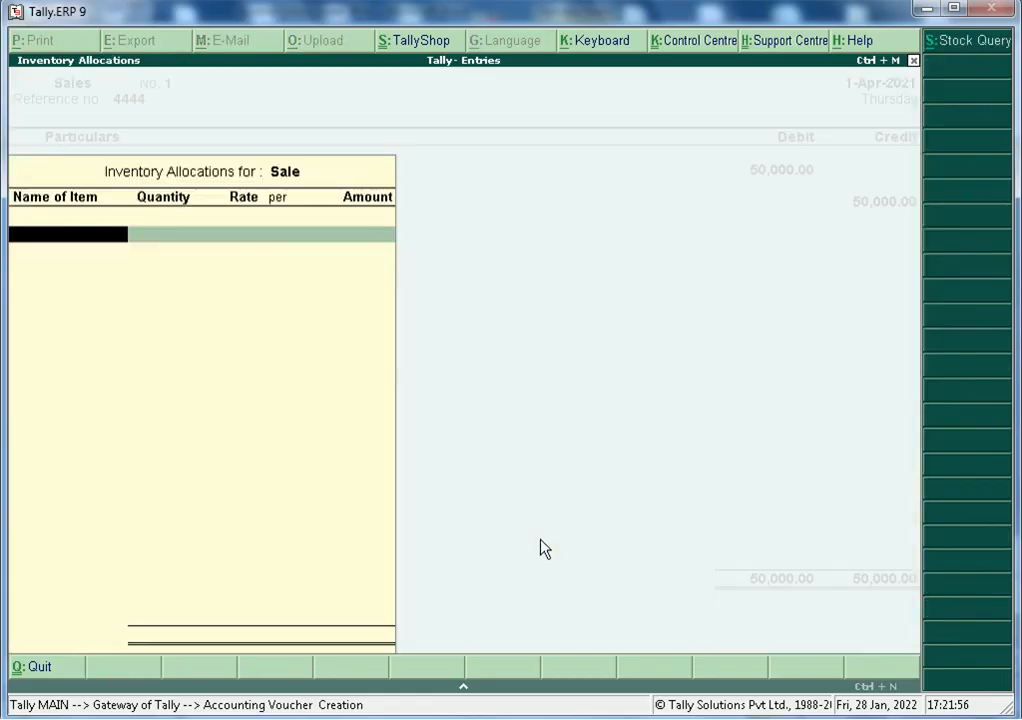
pyautogui.press('Return')
pyautogui.press('Return')
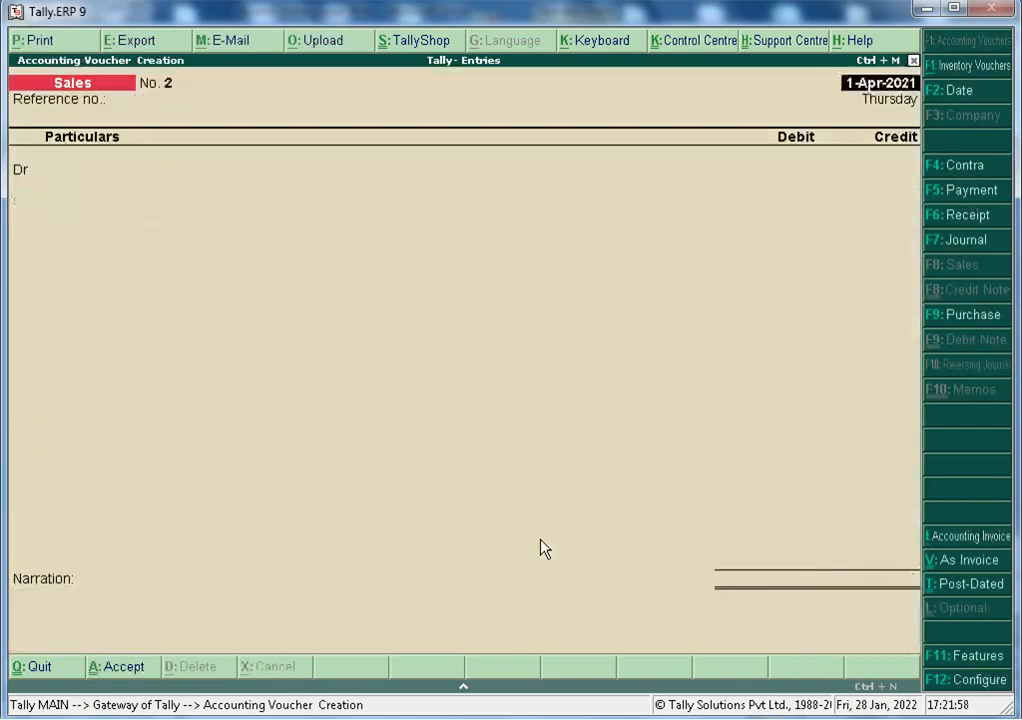
# Step: Check journal entry 7 in Word, return to Tally.ERP 9 and debit Cash 20,000 in the new sales voucher
pyautogui.hotkey('alt', 'Tab')
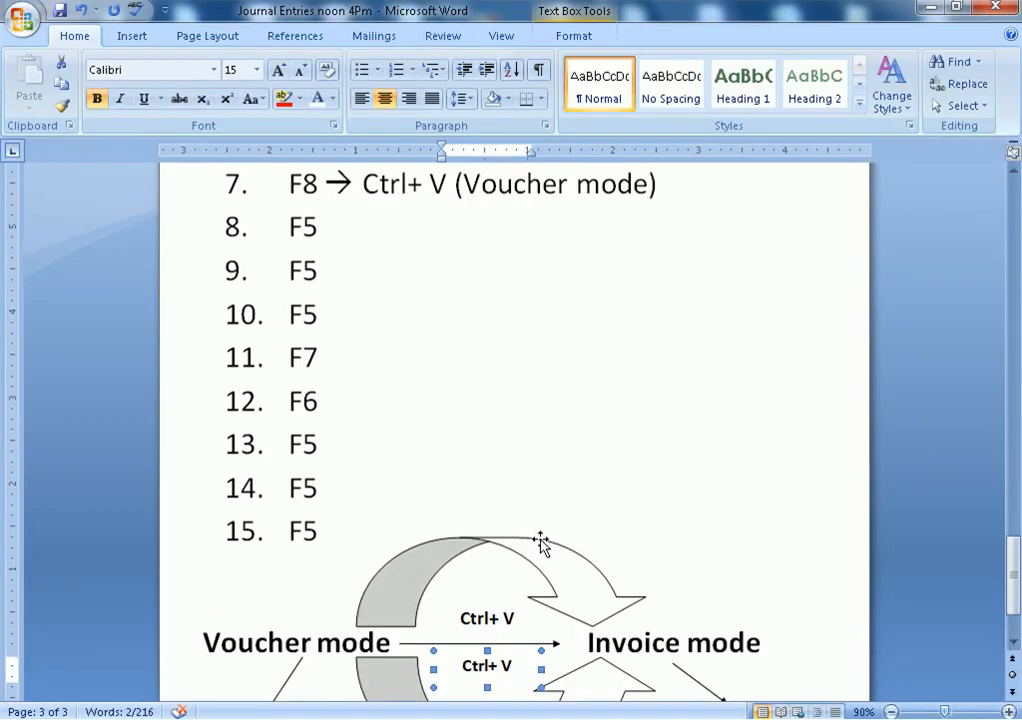
pyautogui.scroll(10, 563, 474)
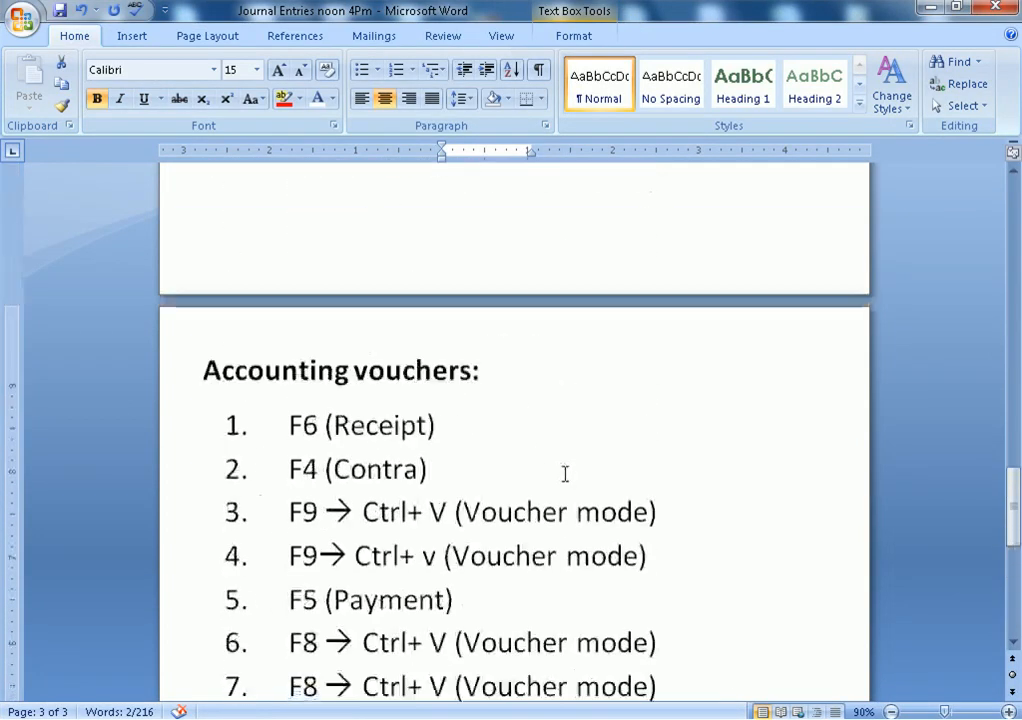
pyautogui.scroll(12, 558, 461)
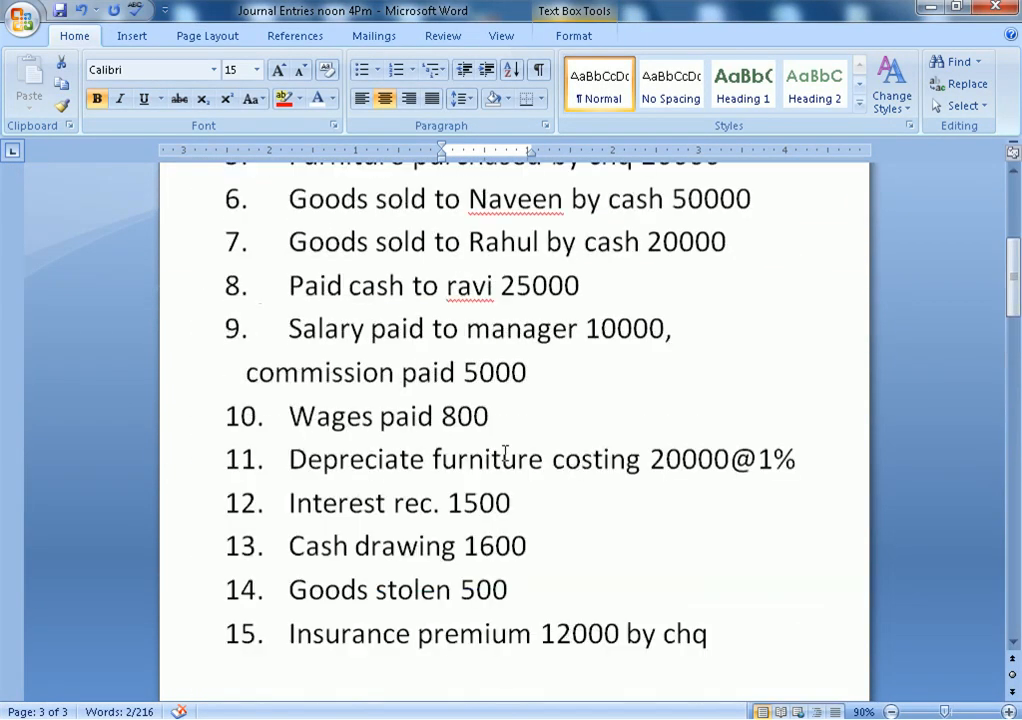
pyautogui.scroll(1, 505, 455)
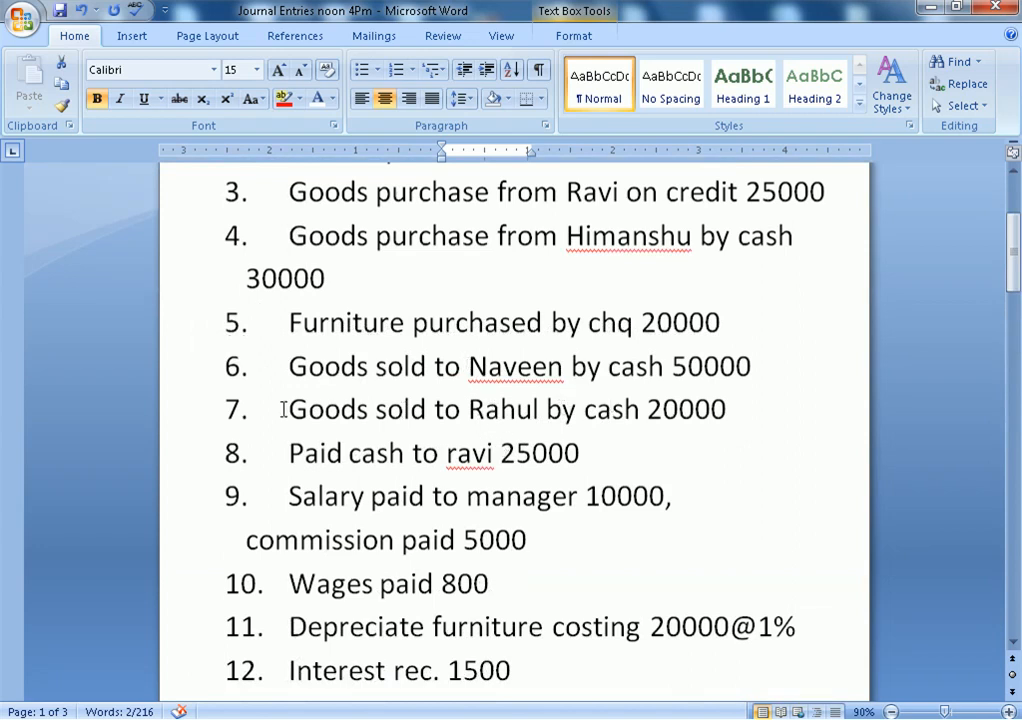
pyautogui.hotkey('alt', 'Tab')
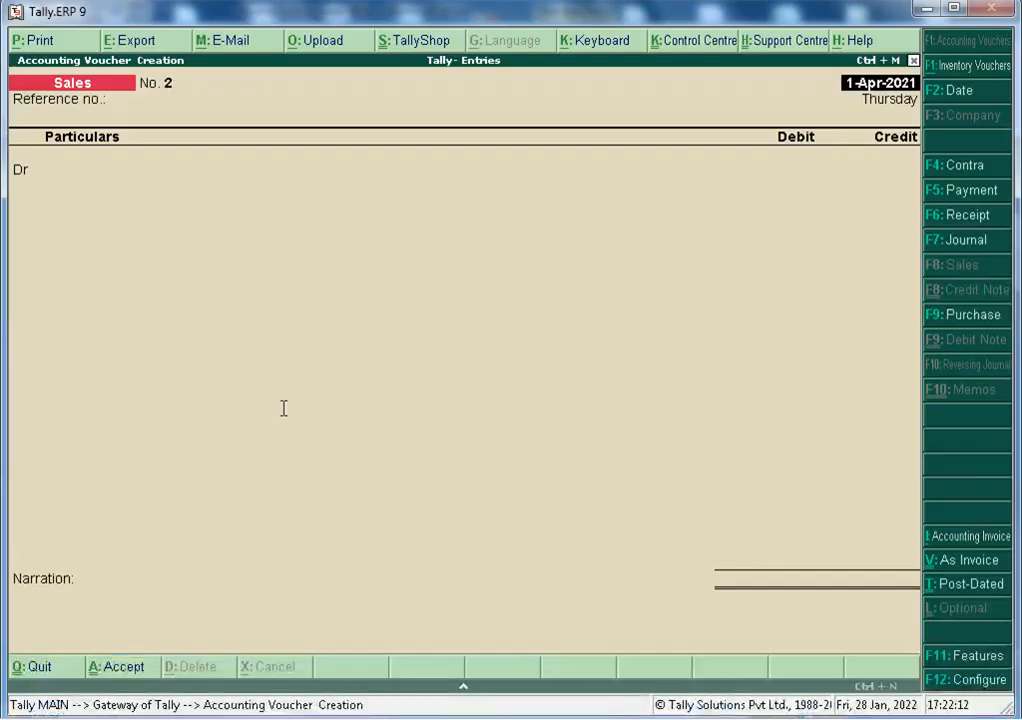
pyautogui.press('Return')
pyautogui.press('Return')
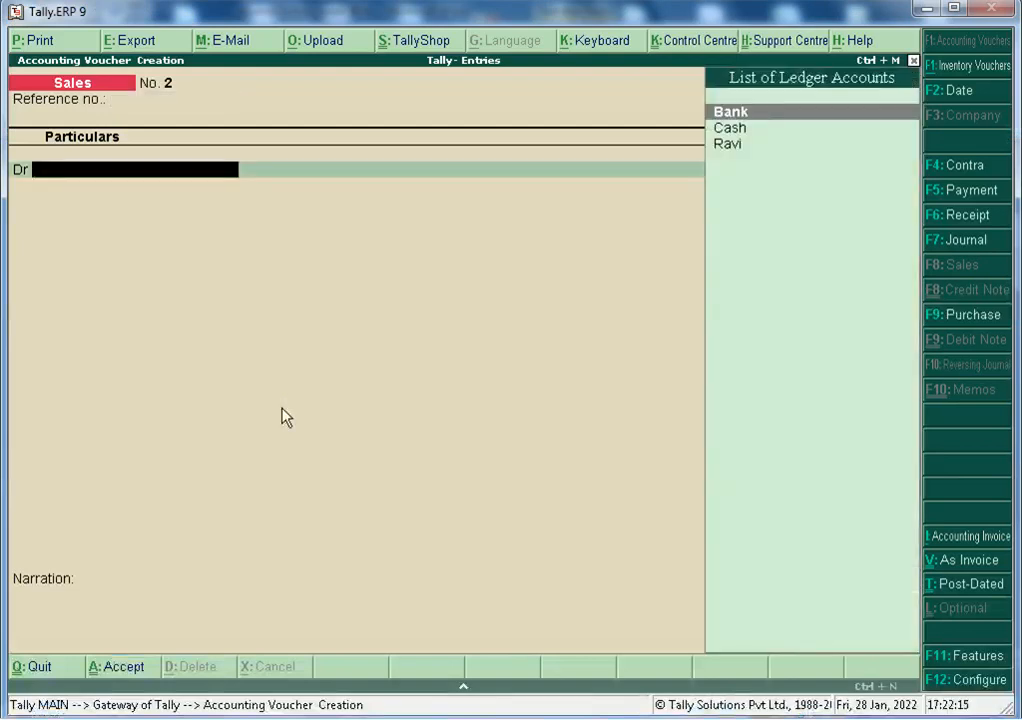
pyautogui.write('C')
pyautogui.press('Return')
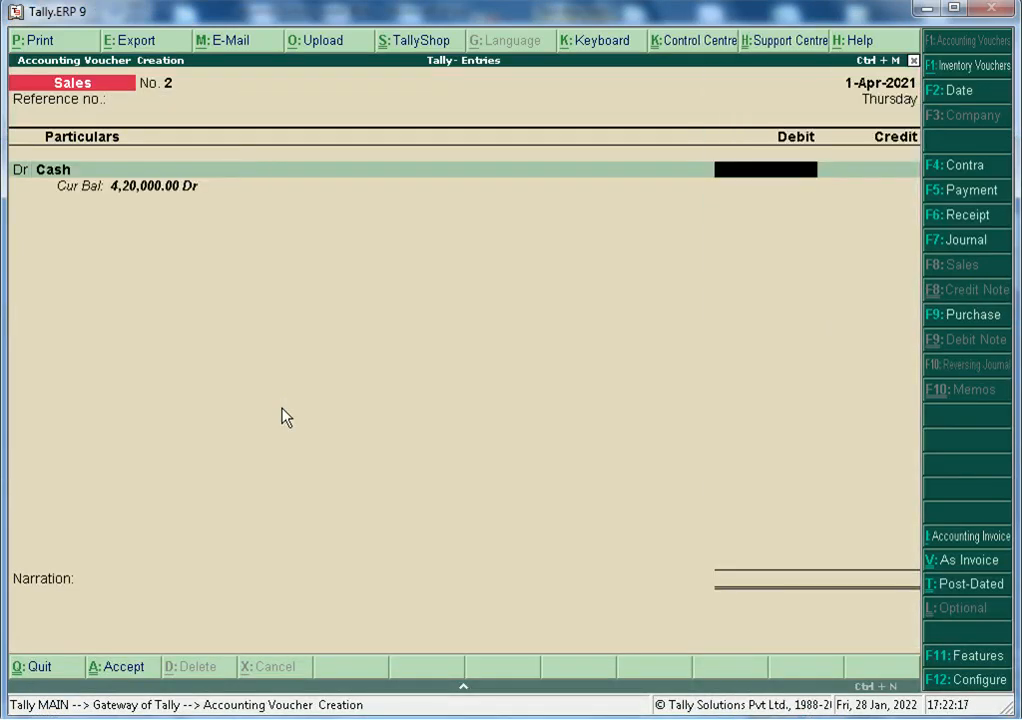
pyautogui.write('20000')
# Step: Credit Sale with 20,000, leave the inventory allocation empty and save the sales voucher
pyautogui.press('Return')
pyautogui.write('Sale')
pyautogui.press('Return')
pyautogui.press('Return')
pyautogui.press('Return')
pyautogui.press('Return')
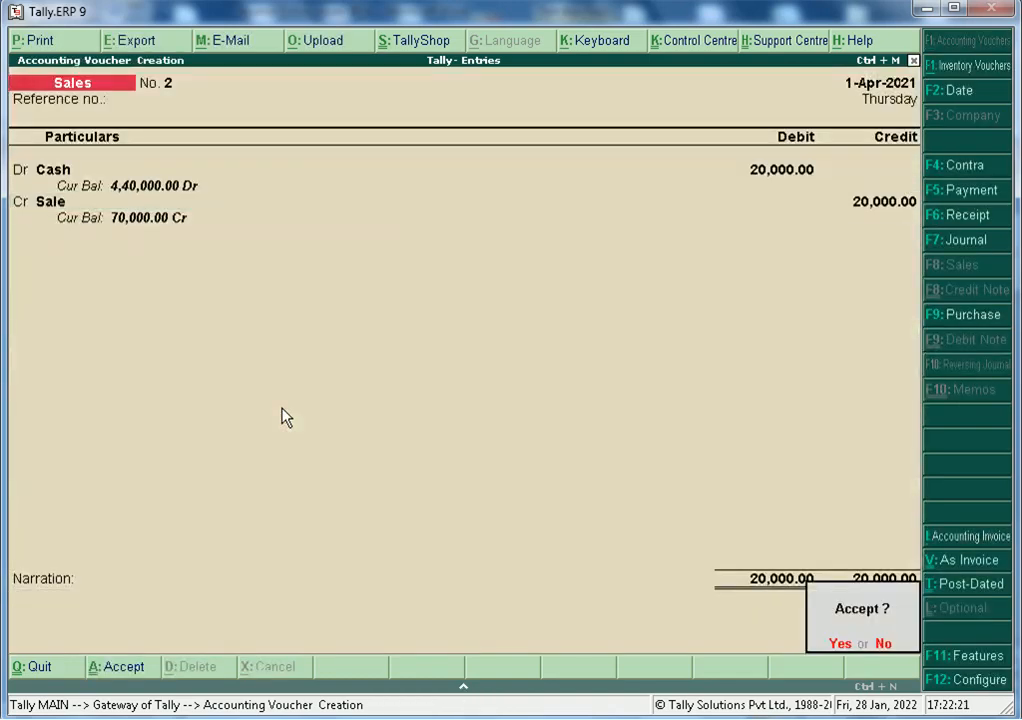
pyautogui.press('Return')
# Step: Check journal entry 8 in Word, return to Tally.ERP 9 and change the voucher type to Payment
pyautogui.hotkey('alt', 'Tab')
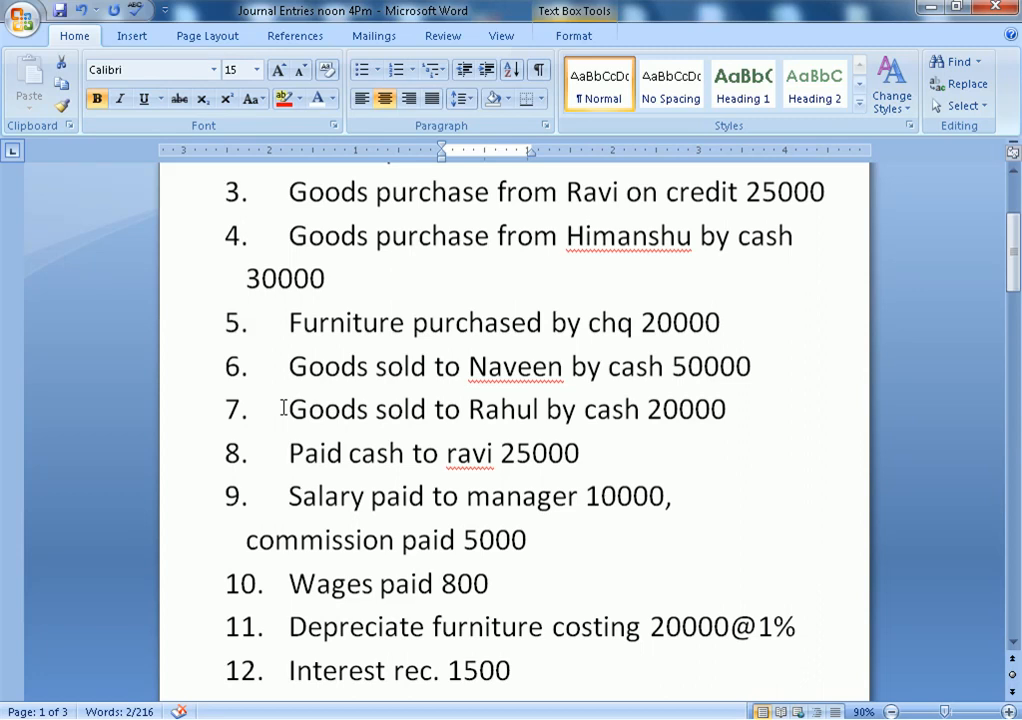
pyautogui.hotkey('alt', 'Tab')
pyautogui.press('F5')
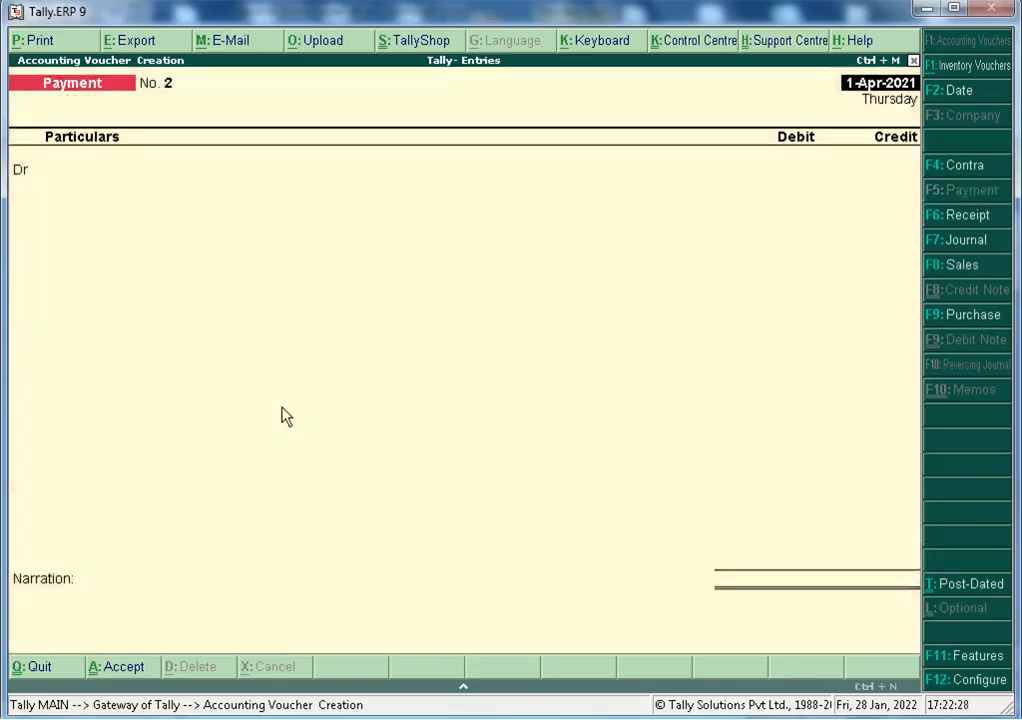
pyautogui.write('ra')
pyautogui.press('BackSpace')
pyautogui.press('BackSpace')
pyautogui.press('Escape')
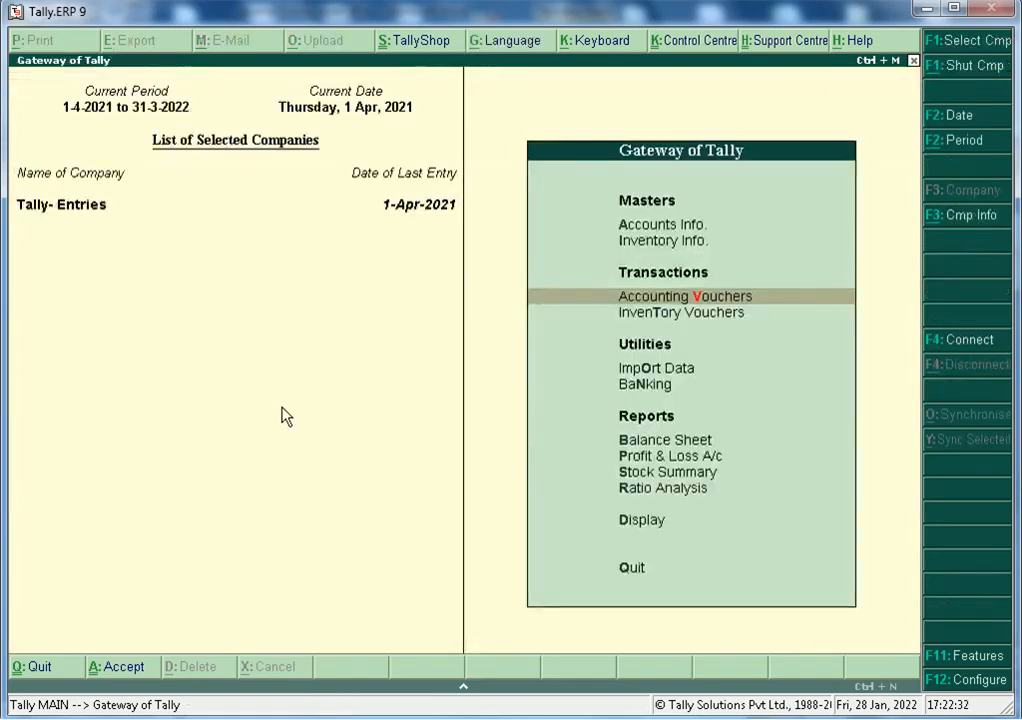
pyautogui.press('Return')
# Step: Debit the creditor's ledger 25,000 in the payment voucher with an On Account bill reference
pyautogui.press('Return')
pyautogui.write('R')
pyautogui.press('Return')
pyautogui.write('25000')
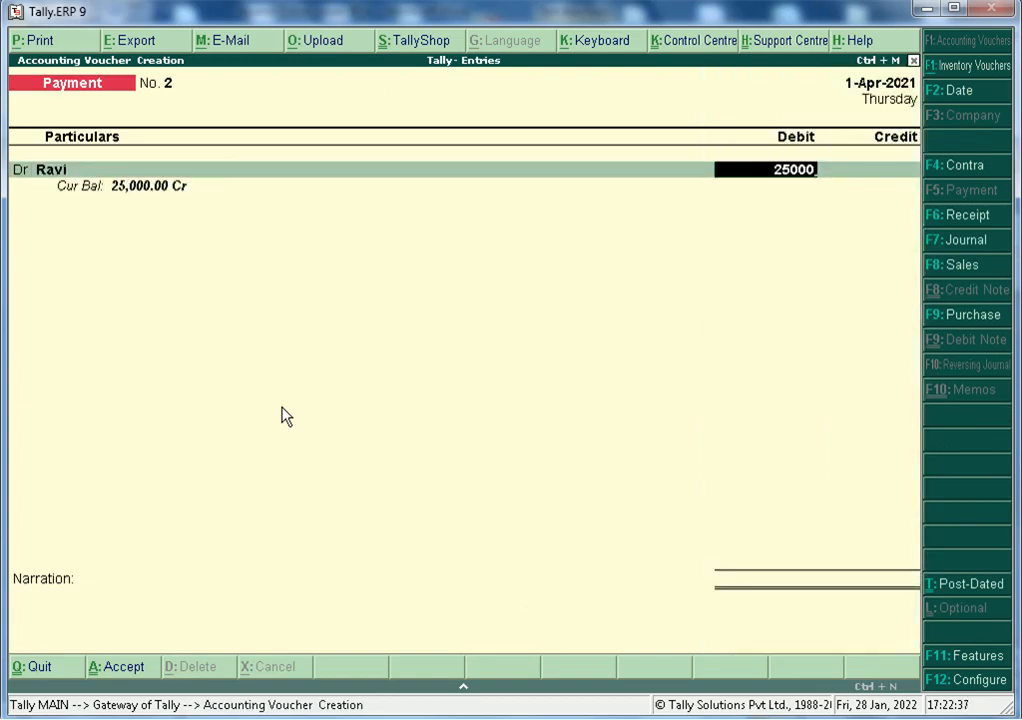
pyautogui.press('Return')
pyautogui.press('Return')
pyautogui.press('Return')
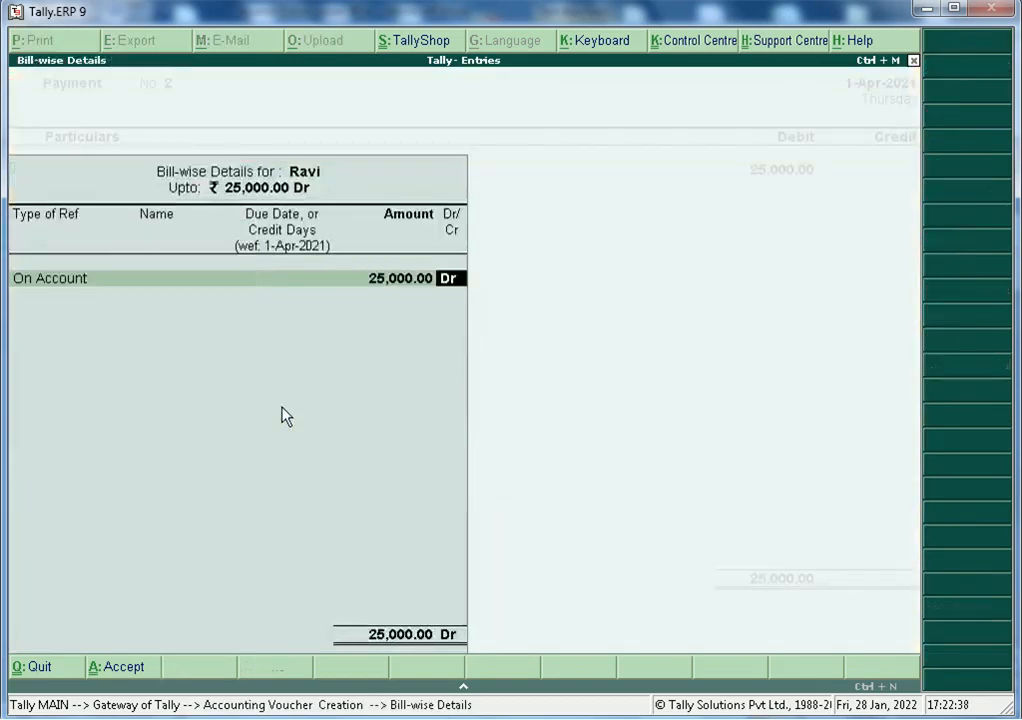
pyautogui.press('Return')
# Step: Credit Cash with 25,000 and save the creditor's payment voucher
pyautogui.write('C')
pyautogui.press('Down')
pyautogui.press('Up')
pyautogui.press('Return')
pyautogui.press('Return')
pyautogui.press('Return')
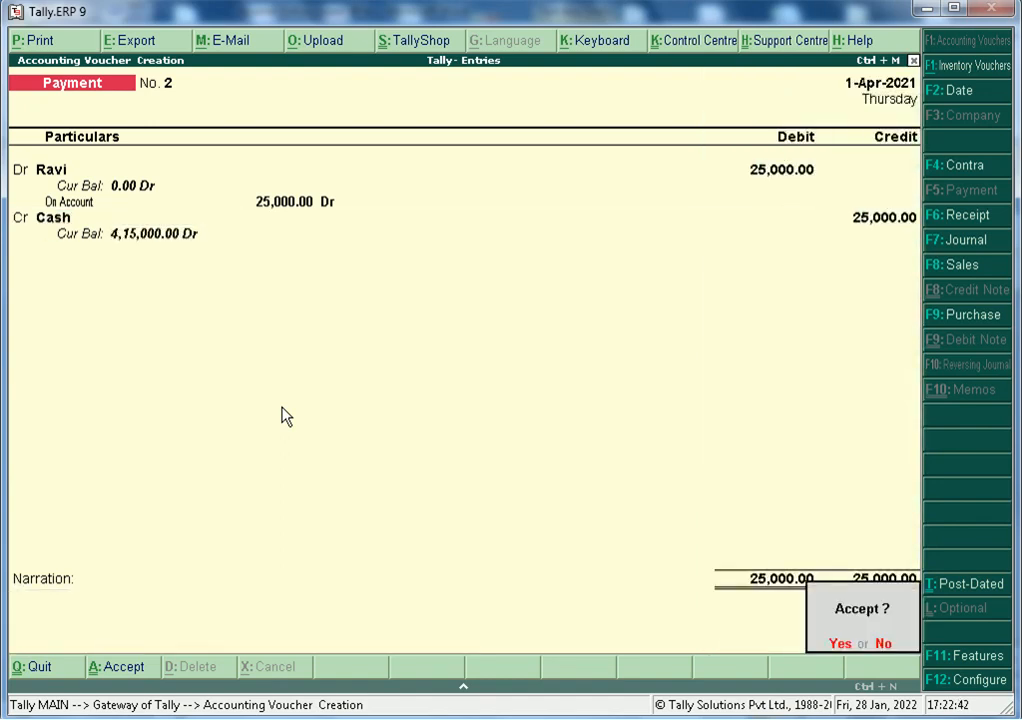
pyautogui.press('Return')
# Step: Check journal entry 9 in Word, return to Tally.ERP 9 and debit Salary 10,000 in the new payment voucher
pyautogui.hotkey('alt', 'Tab')
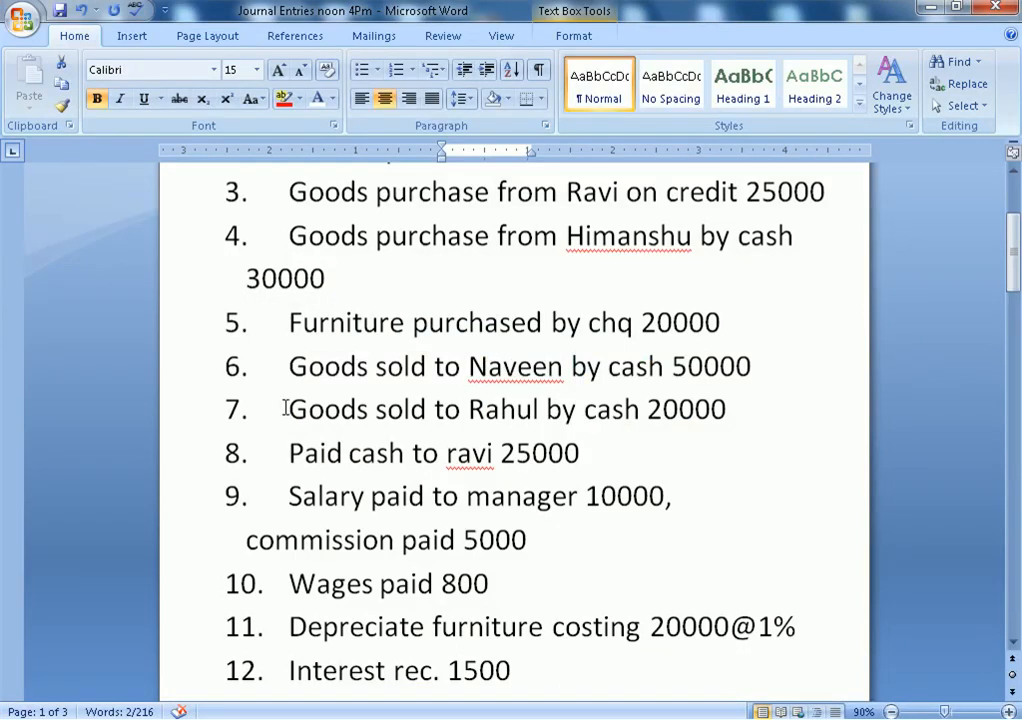
pyautogui.hotkey('alt', 'Tab')
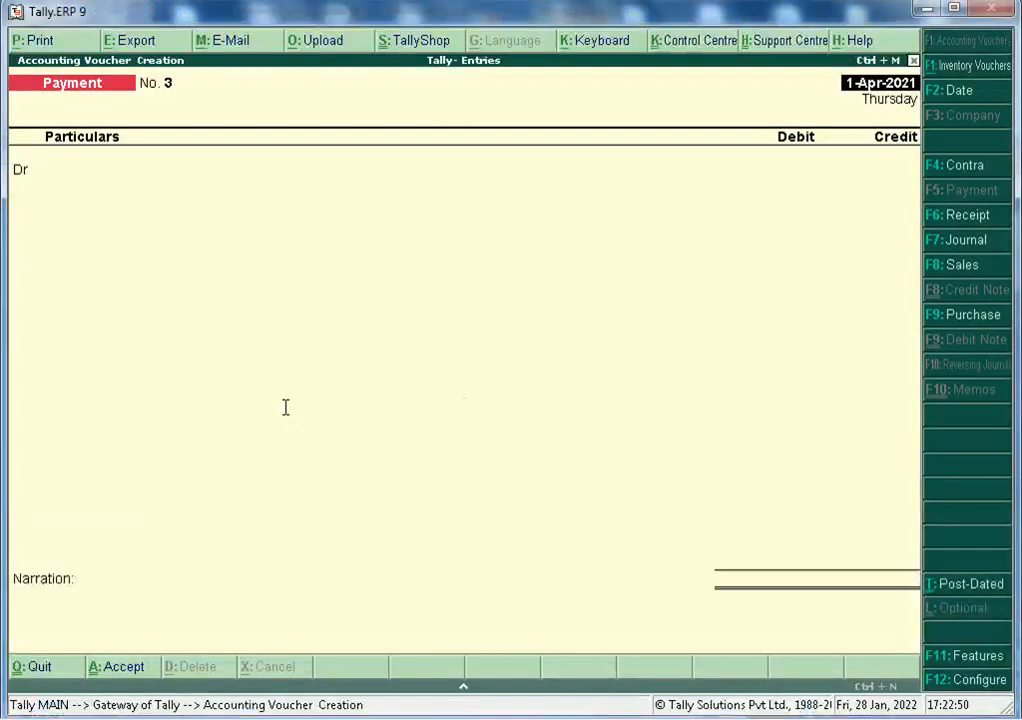
pyautogui.write('Sa')
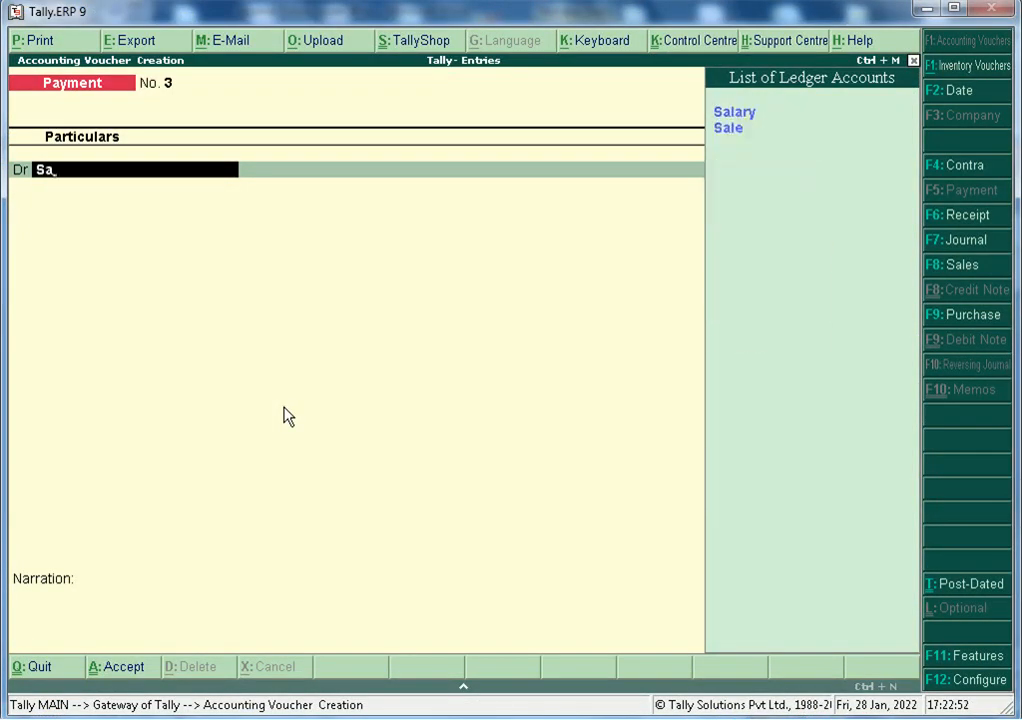
pyautogui.press('Return')
pyautogui.write('10,00')
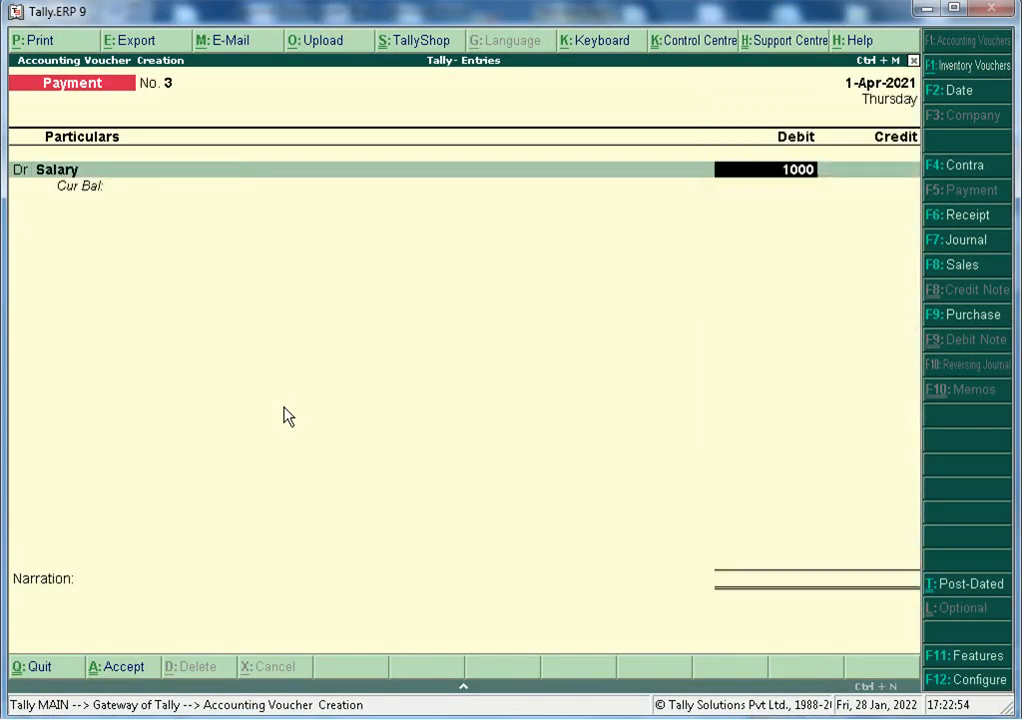
pyautogui.write('0')
pyautogui.press('Return')
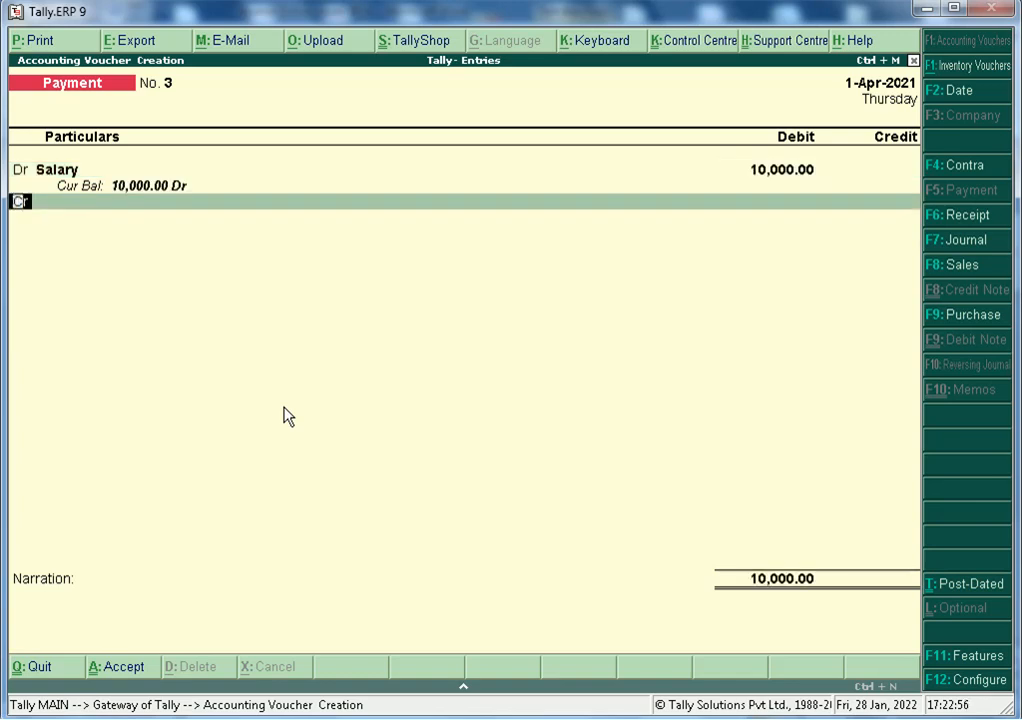
# Step: Add a second debit line for Commission Paid of 5,000, checking the amount in the Word list
pyautogui.write('d')
pyautogui.press('Return')
pyautogui.write('C')
pyautogui.press('Down')
pyautogui.press('Down')
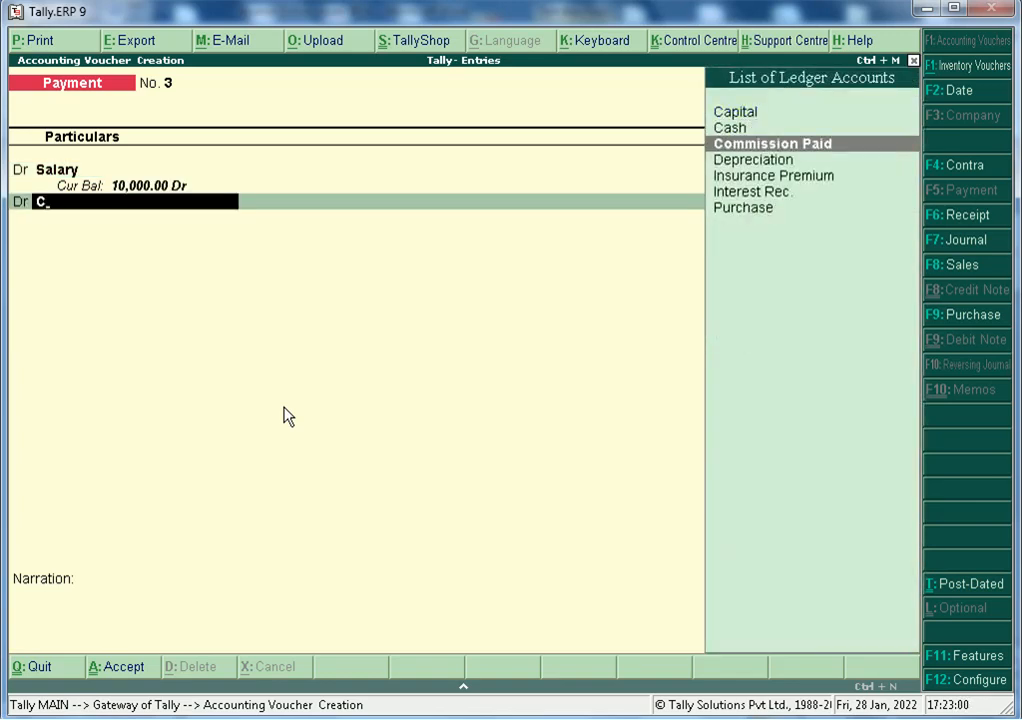
pyautogui.press('Return')
pyautogui.hotkey('alt', 'Tab')
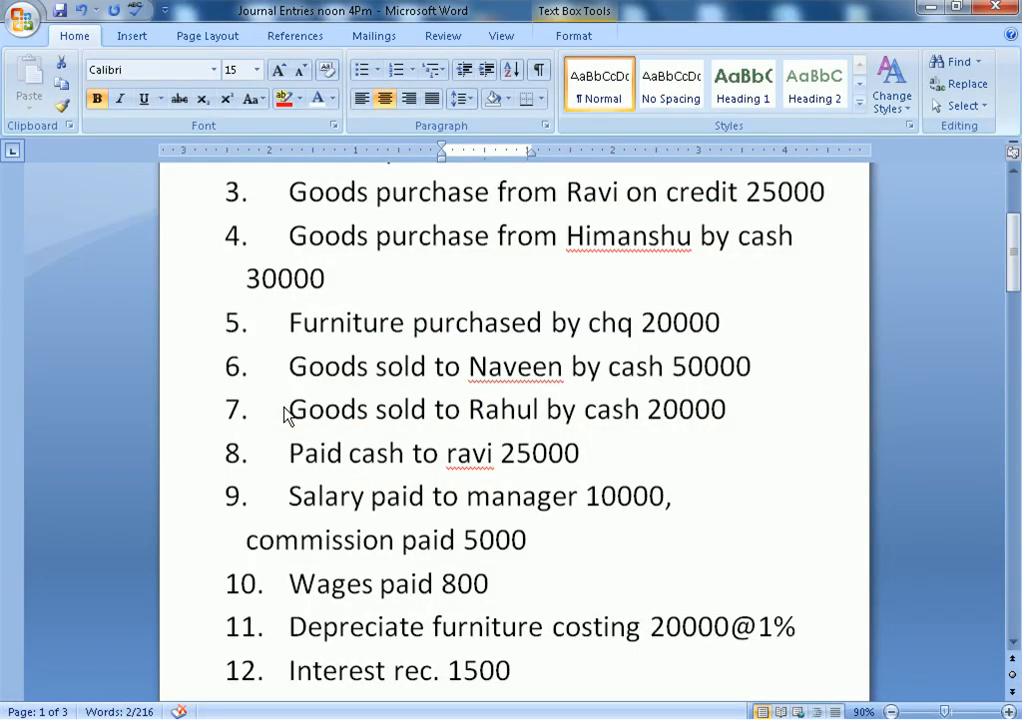
pyautogui.hotkey('alt', 'Tab')
pyautogui.write('5')
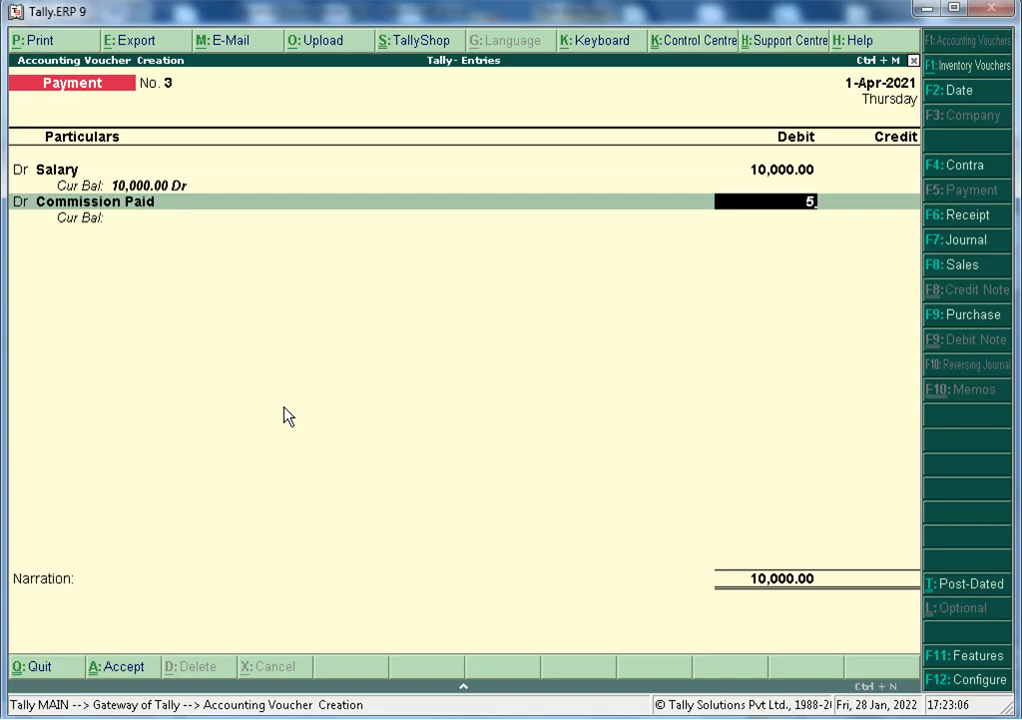
pyautogui.write(',000')
pyautogui.press('Return')
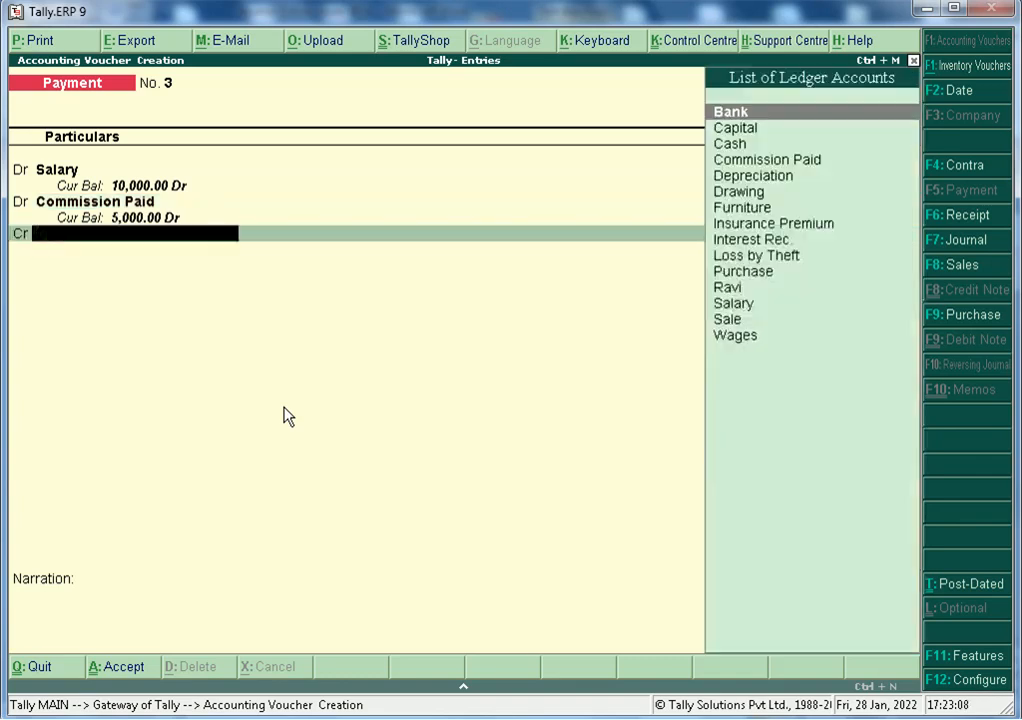
# Step: Credit Cash for the combined salary and commission amount and save the payment voucher
pyautogui.write('C')
pyautogui.press('Down')
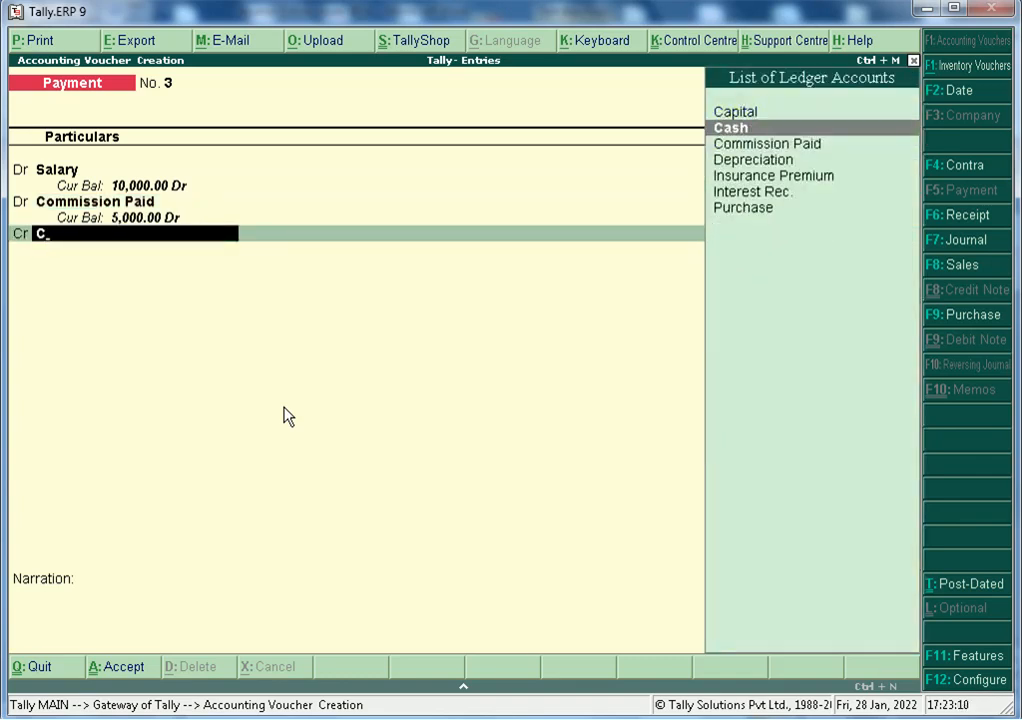
pyautogui.press('Return')
pyautogui.press('Return')
pyautogui.press('Return')
pyautogui.press('Return')
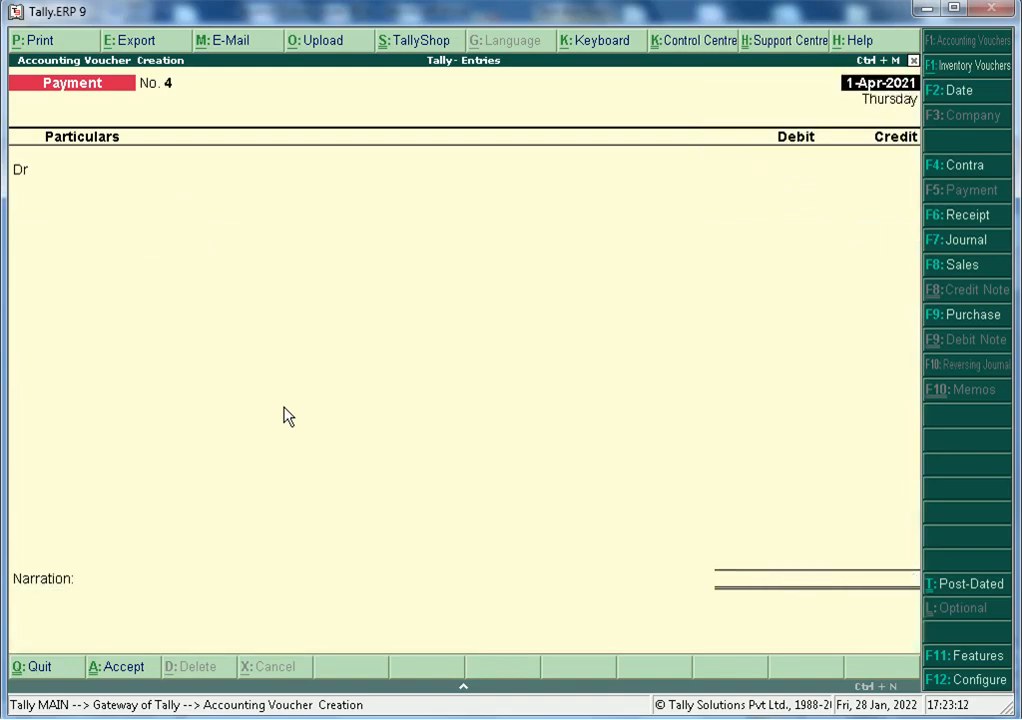
# Step: Check journal entry 10 in Word, return to Tally.ERP 9 and debit Wages 800 in the new payment voucher
pyautogui.hotkey('alt', 'Tab')
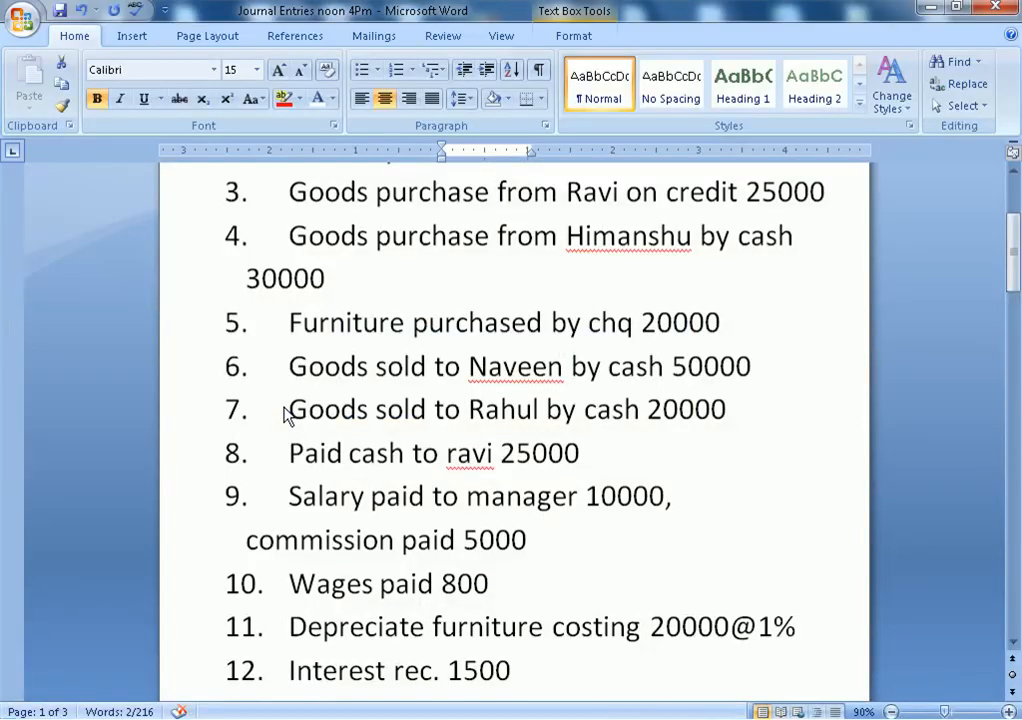
pyautogui.hotkey('alt', 'Tab')
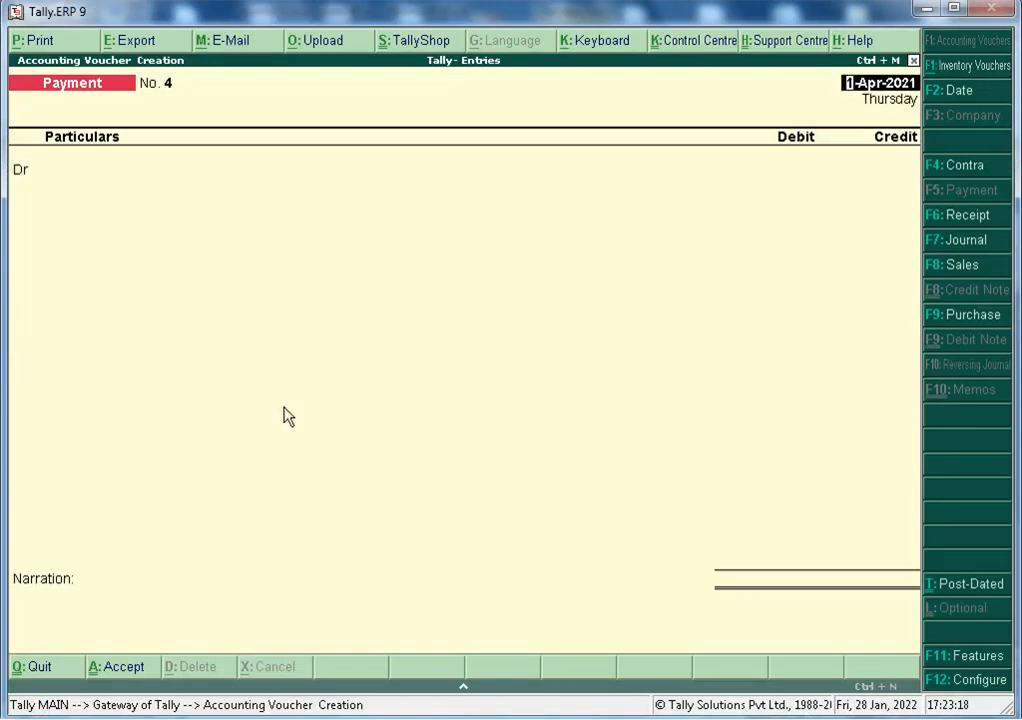
pyautogui.press('Return')
pyautogui.write('Wa')
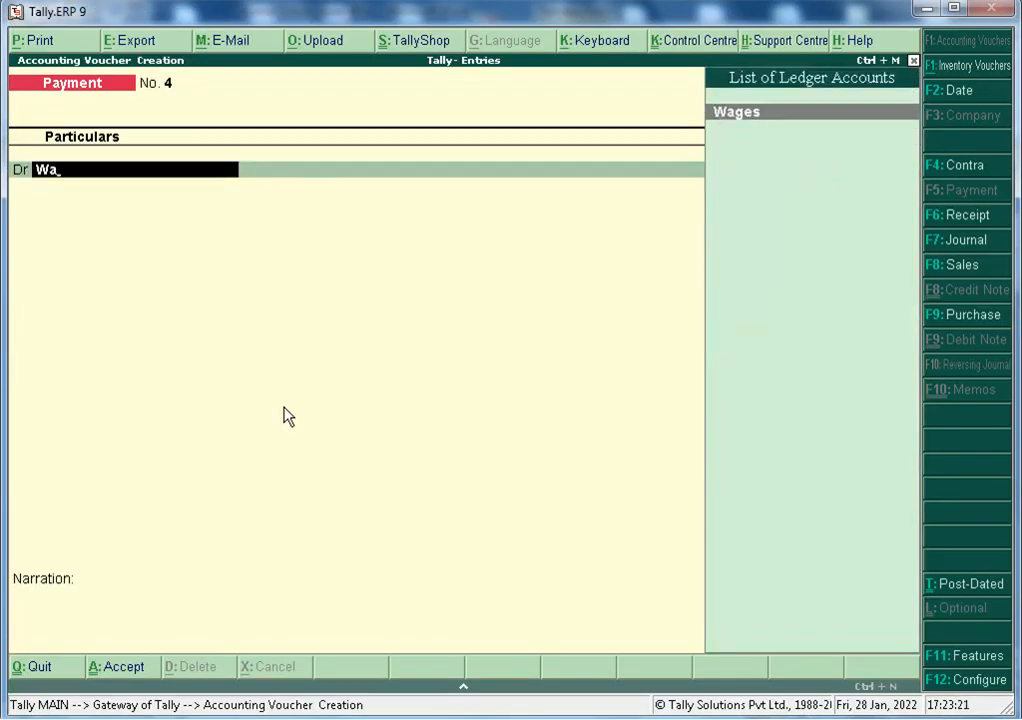
pyautogui.press('Return')
pyautogui.write('800')
pyautogui.press('Return')
# Step: Credit Cash with 800, save the wages payment voucher and switch to the journal entries list in Word
pyautogui.write('C')
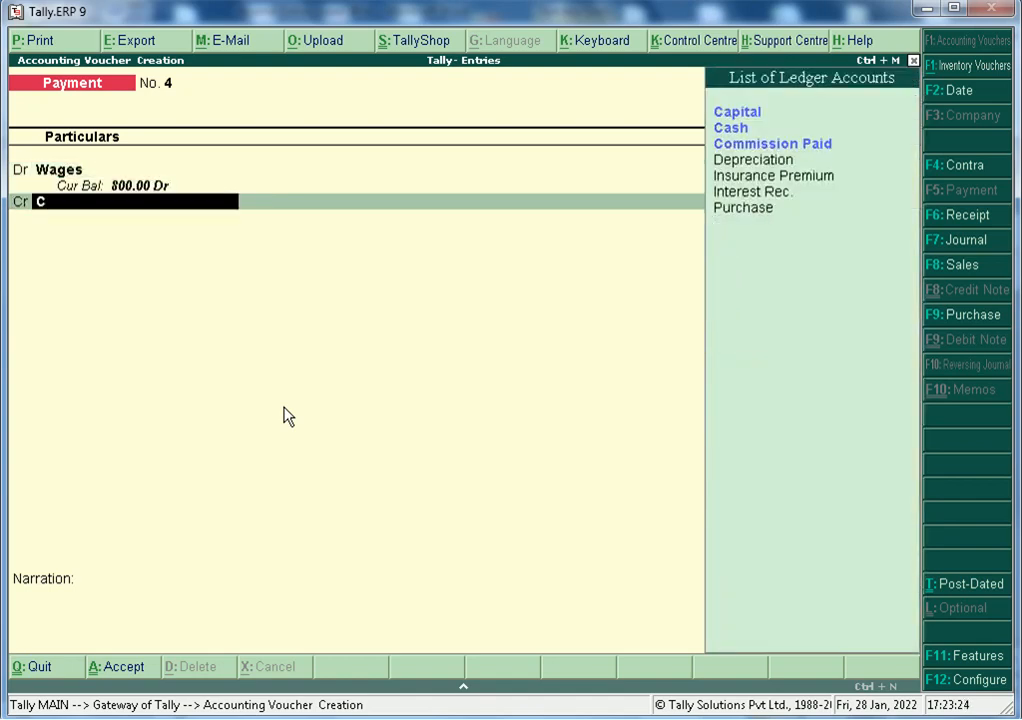
pyautogui.press('Down')
pyautogui.press('Down')
pyautogui.press('Up')
pyautogui.press('Return')
pyautogui.press('Return')
pyautogui.press('Return')
pyautogui.press('Return')
pyautogui.hotkey('alt', 'Tab')
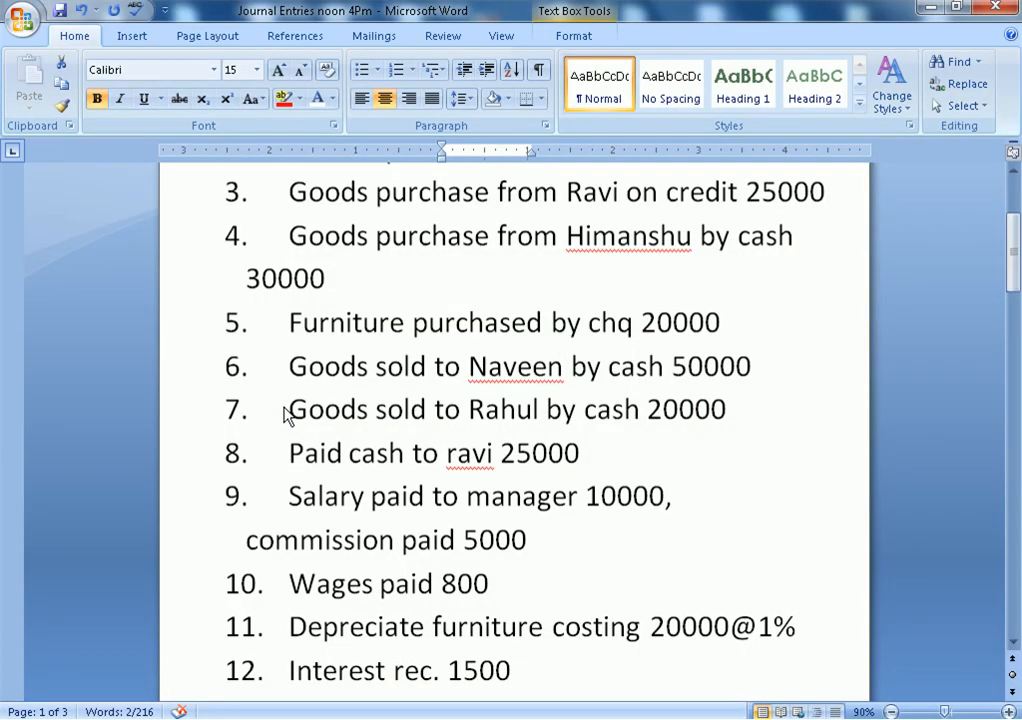
# Step: Switch to Tally.ERP 9, start a journal voucher and debit Depreciation 200, checking entry 11 in Word
pyautogui.hotkey('alt', 'Tab')
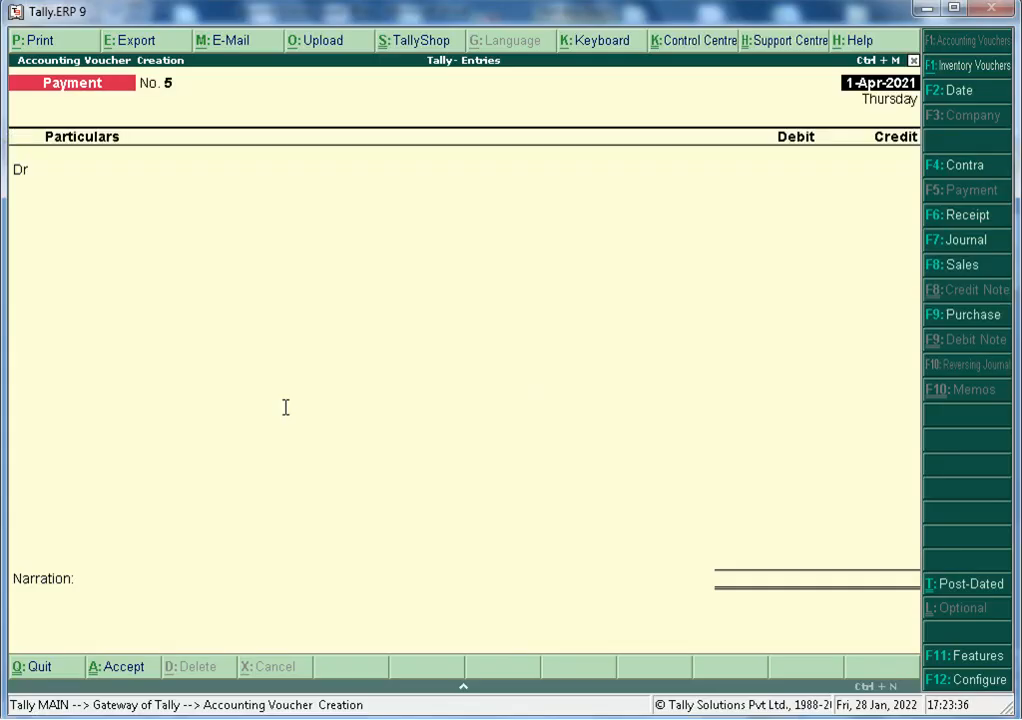
pyautogui.press('F7')
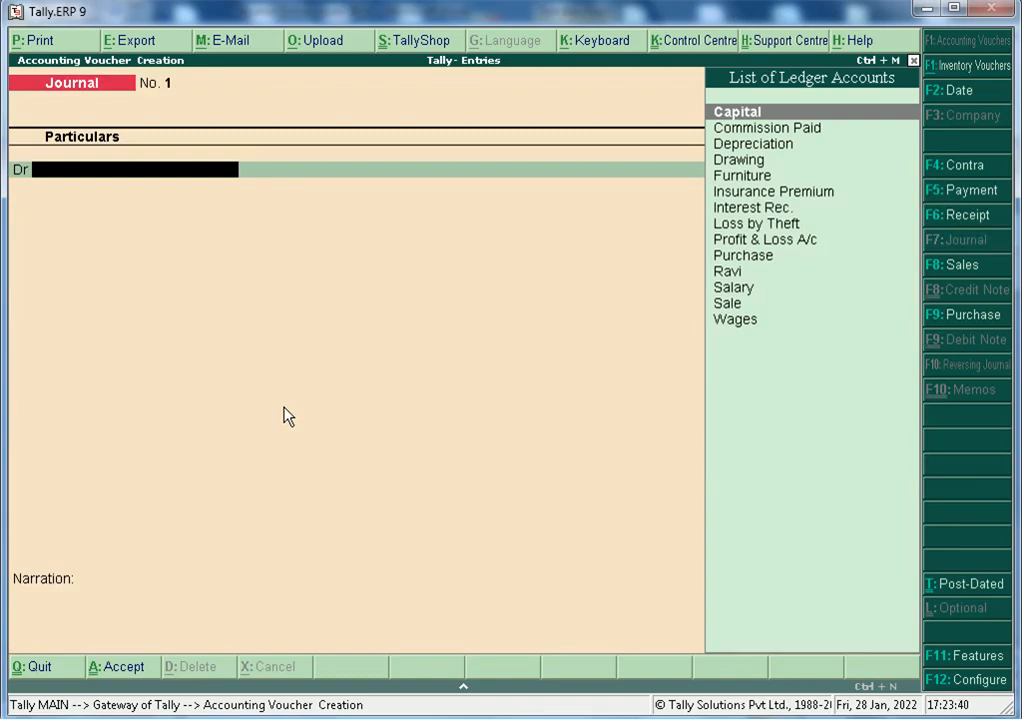
pyautogui.write('De')
pyautogui.press('Return')
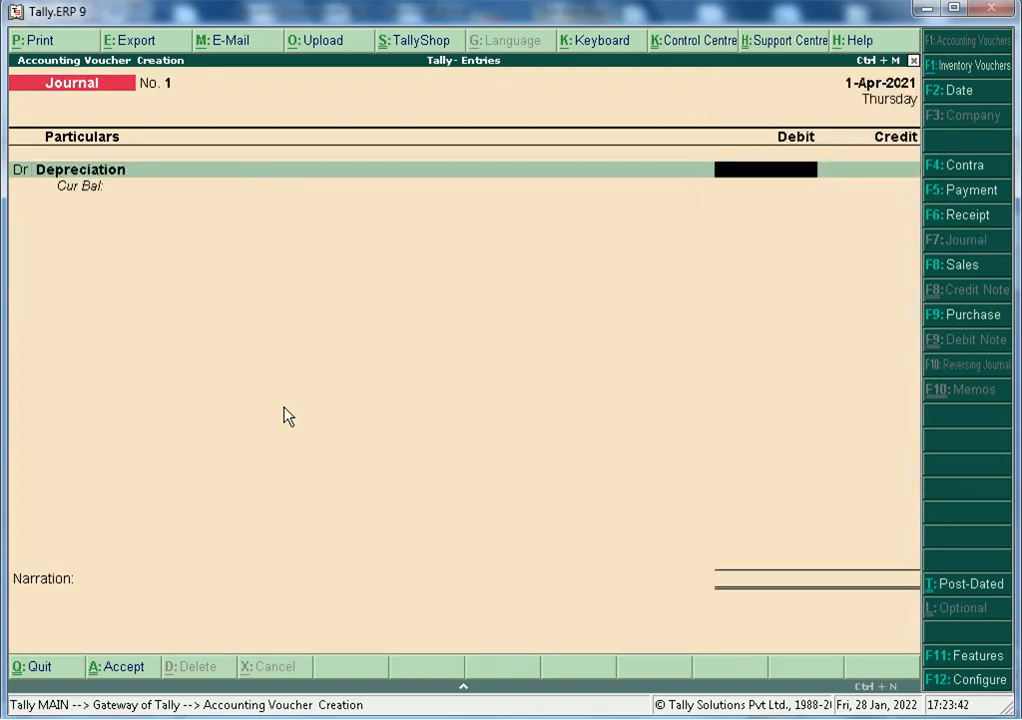
pyautogui.hotkey('alt', 'Tab')
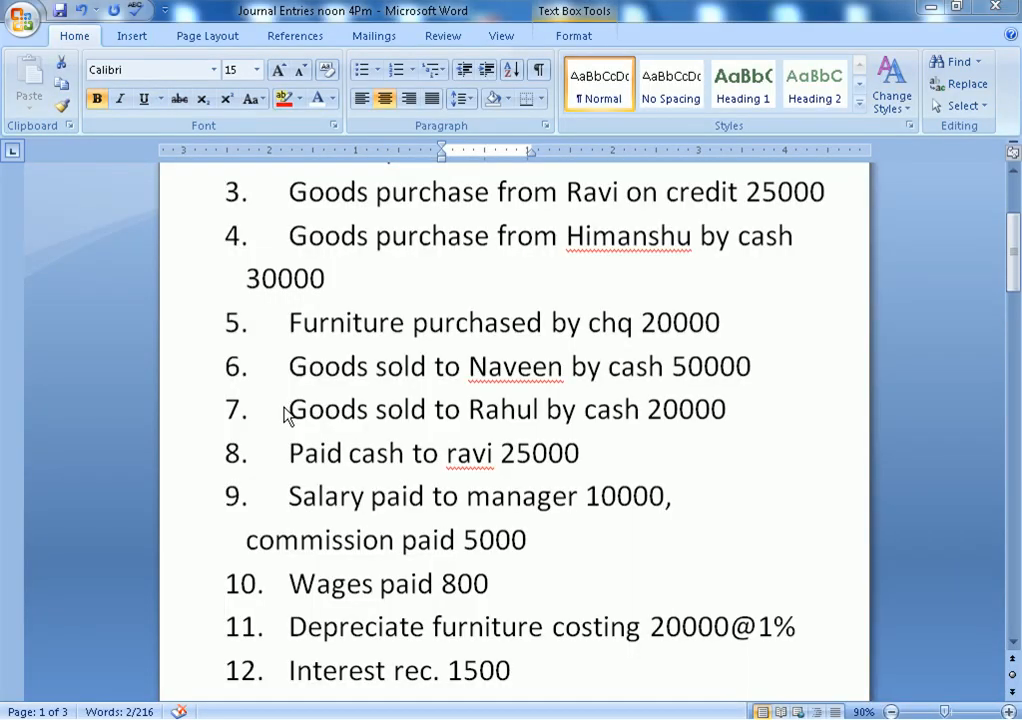
pyautogui.hotkey('alt', 'Tab')
pyautogui.write('200')
pyautogui.press('Return')
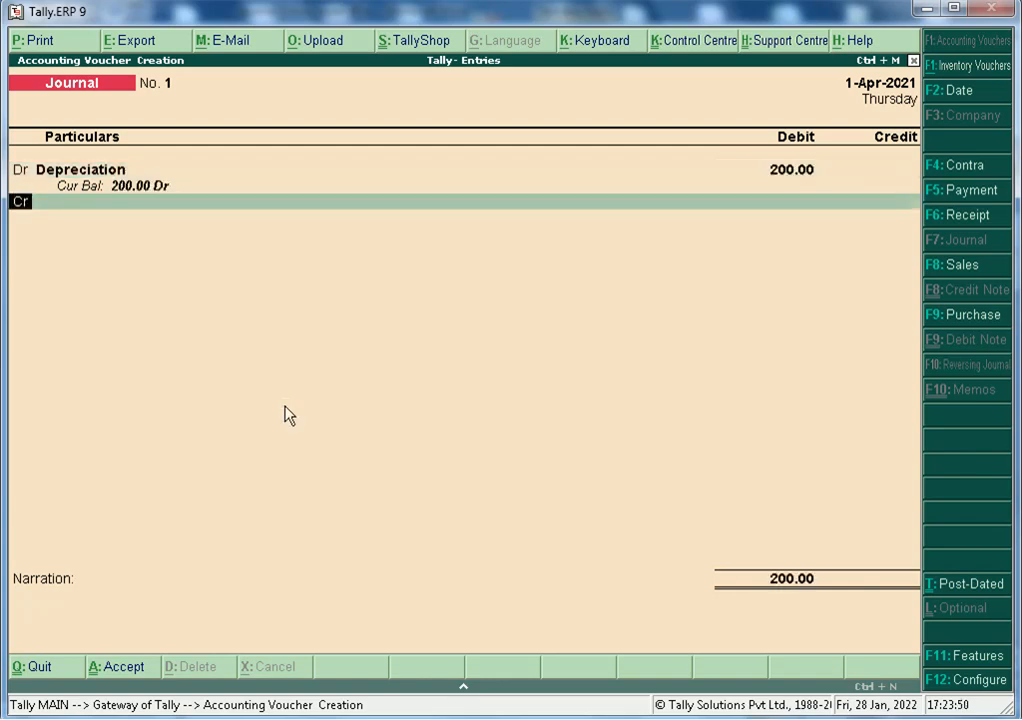
# Step: Credit Furniture with the depreciation amount and save the journal voucher
pyautogui.write('F')
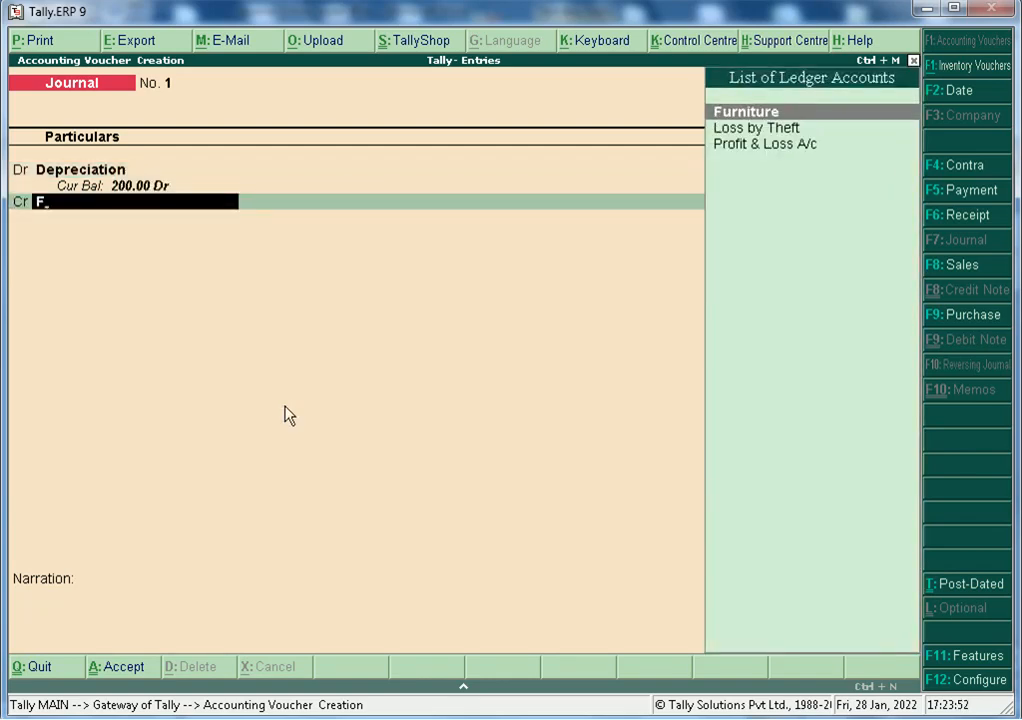
pyautogui.press('Return')
pyautogui.press('Return')
pyautogui.press('Return')
pyautogui.press('Return')
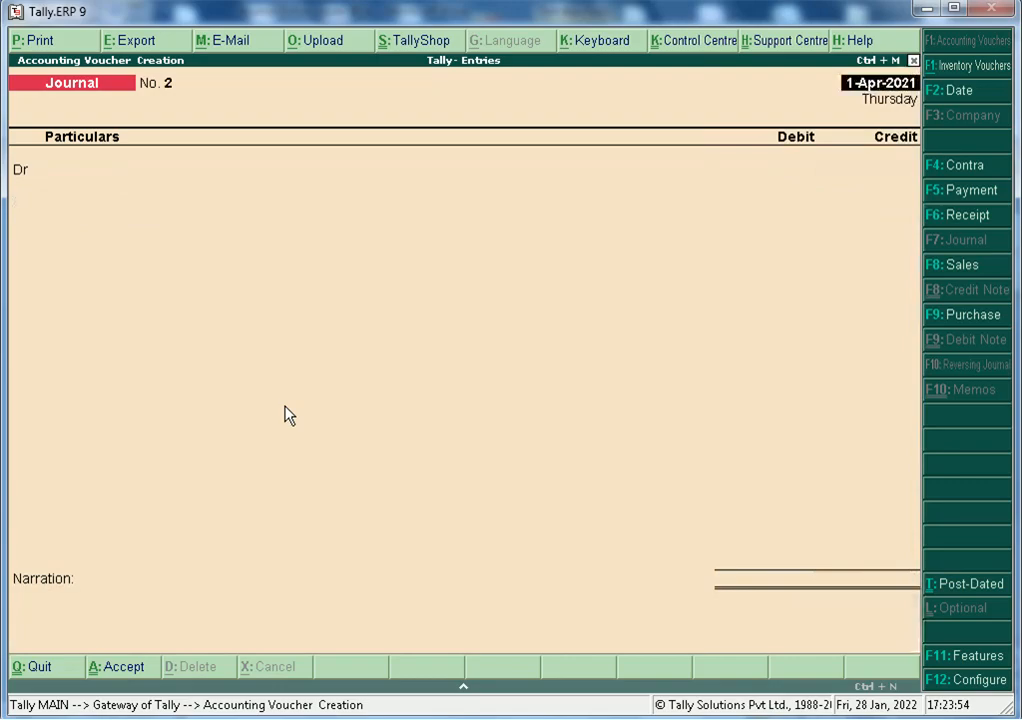
# Step: Check journal entry 12 in Word, start a receipt voucher in Tally.ERP 9 and credit Interest Rec. 1,500
pyautogui.hotkey('alt', 'Tab')
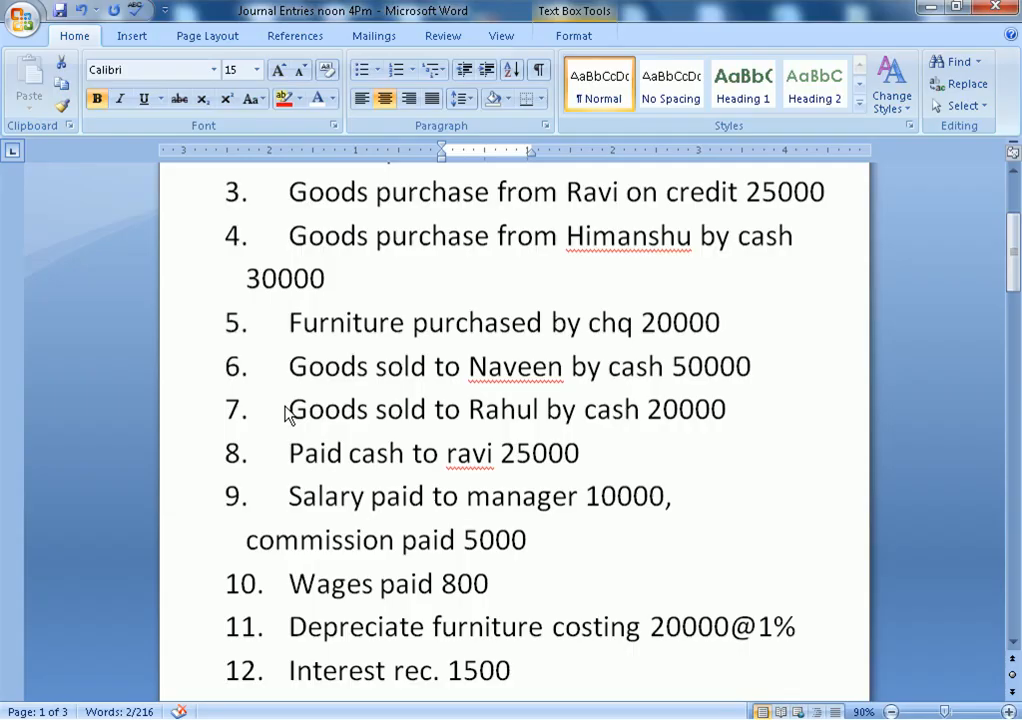
pyautogui.hotkey('alt', 'Tab')
pyautogui.press('F6')
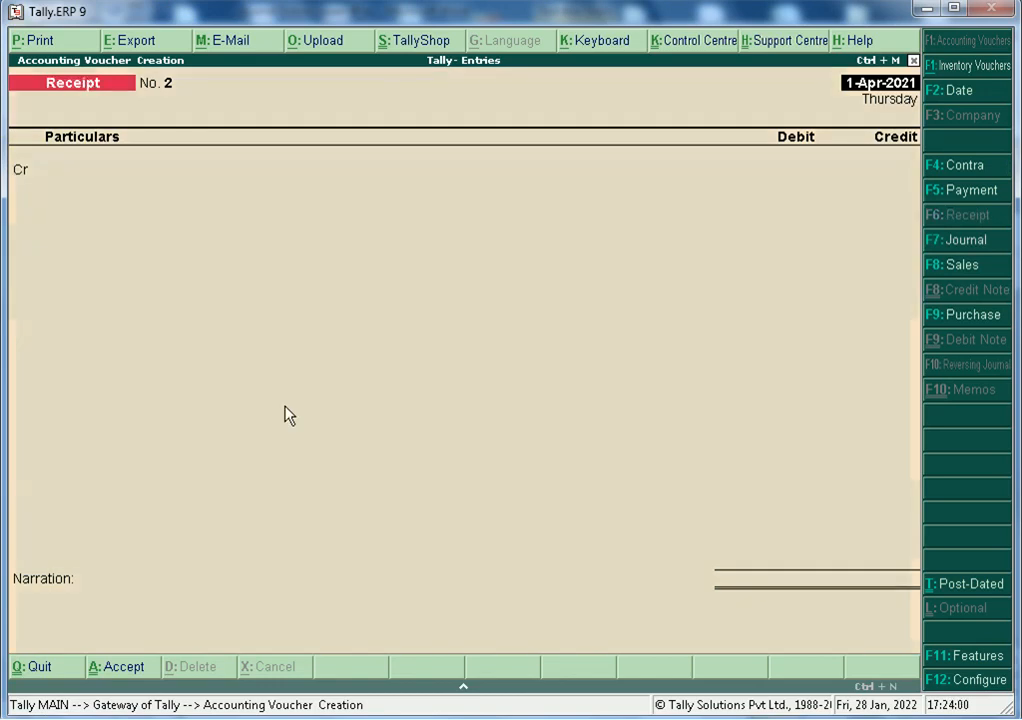
pyautogui.write('i')
pyautogui.press('Down')
pyautogui.press('Return')
pyautogui.hotkey('alt', 'Tab')
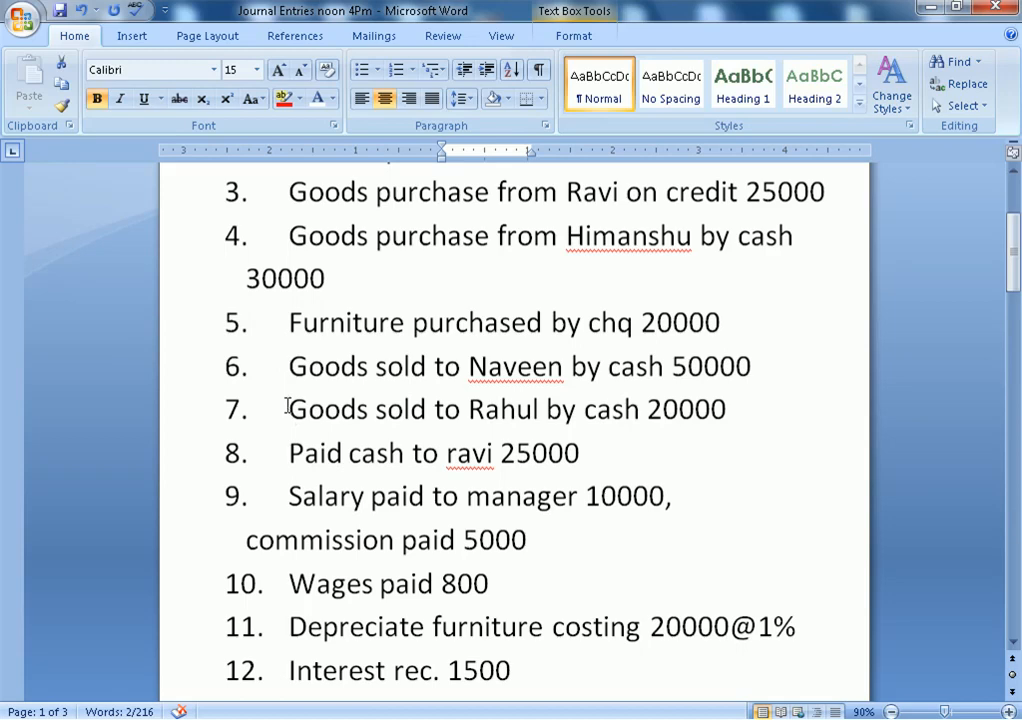
pyautogui.hotkey('alt', 'Tab')
pyautogui.write('1500')
pyautogui.press('Return')
# Step: Debit Cash for the interest received and save the receipt voucher
pyautogui.write('C')
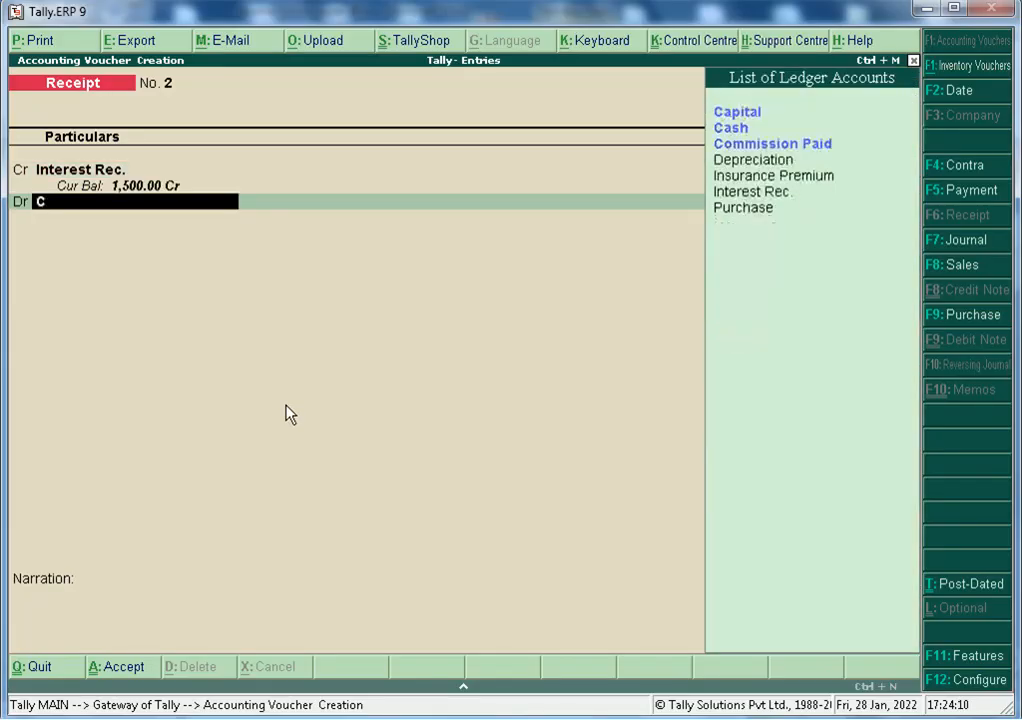
pyautogui.write('a')
pyautogui.press('Return')
pyautogui.press('Return')
pyautogui.press('Return')
pyautogui.press('Return')
# Step: Check journal entry 13 in Word, start a payment voucher in Tally.ERP 9 and debit Drawing 1,600
pyautogui.hotkey('alt', 'Tab')
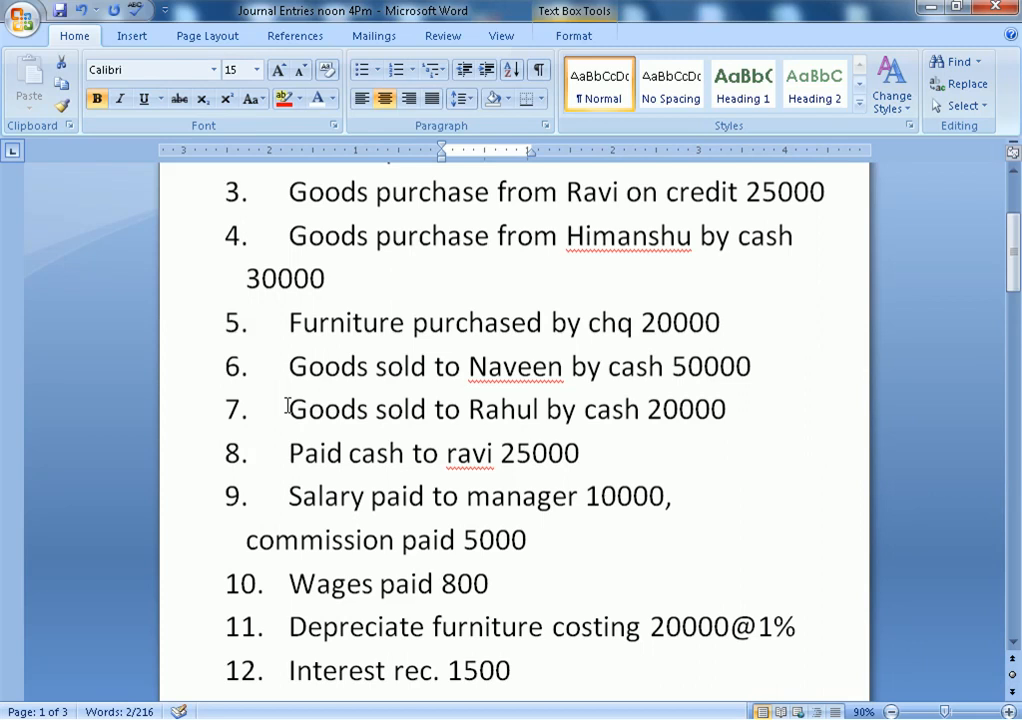
pyautogui.scroll(-3, 360, 579)
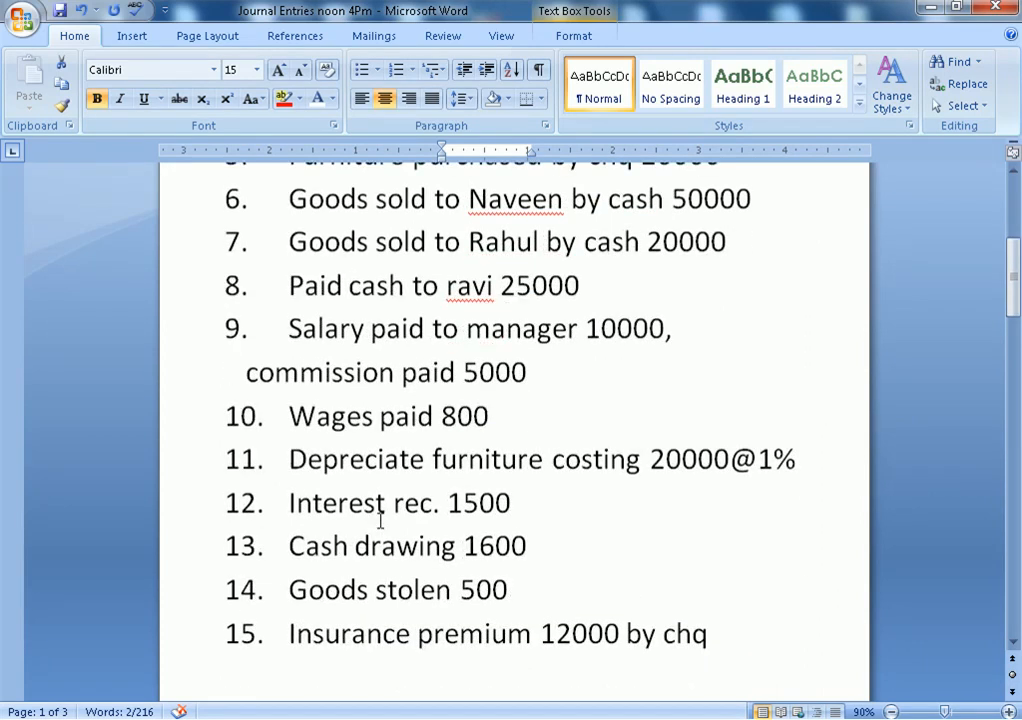
pyautogui.hotkey('alt', 'Tab')
pyautogui.press('F5')
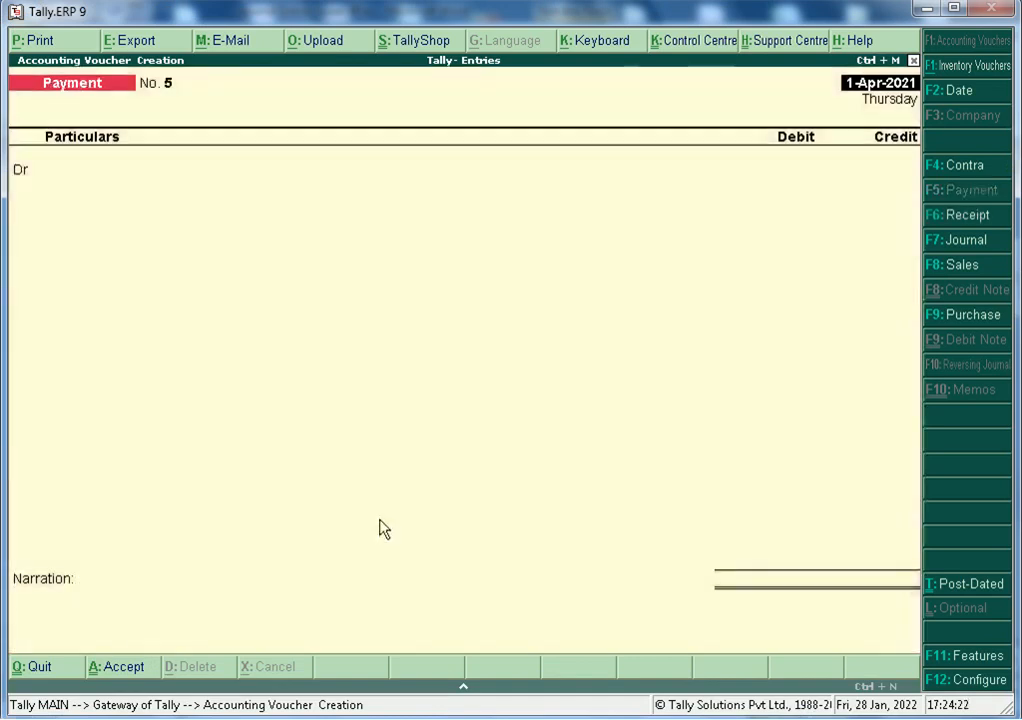
pyautogui.write('Dra')
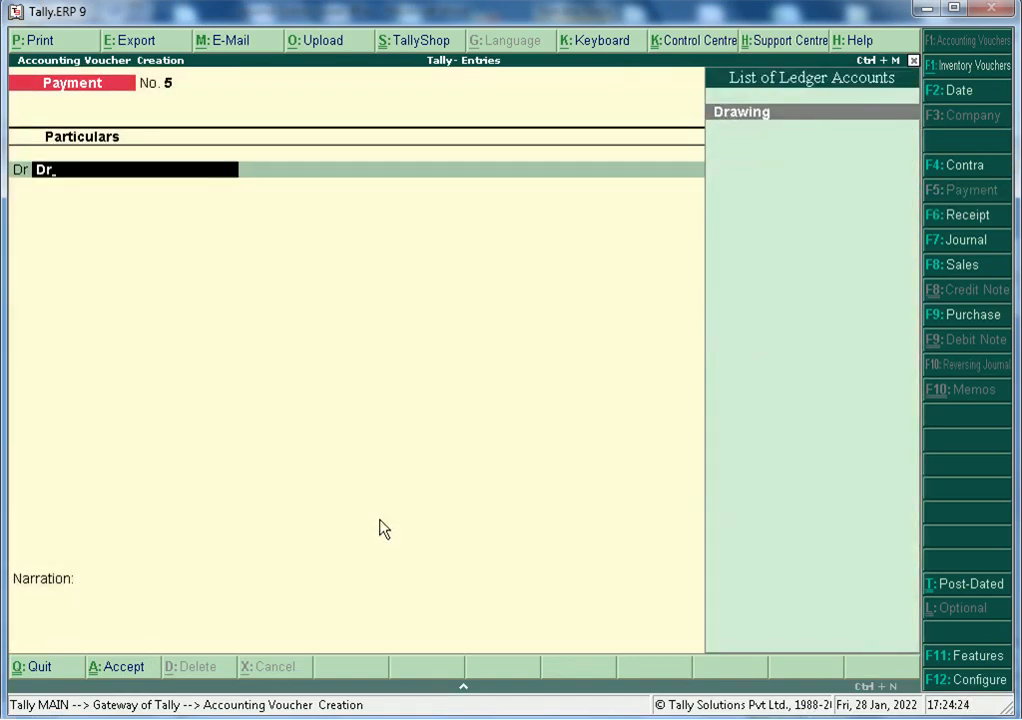
pyautogui.press('Return')
pyautogui.hotkey('alt', 'Tab')
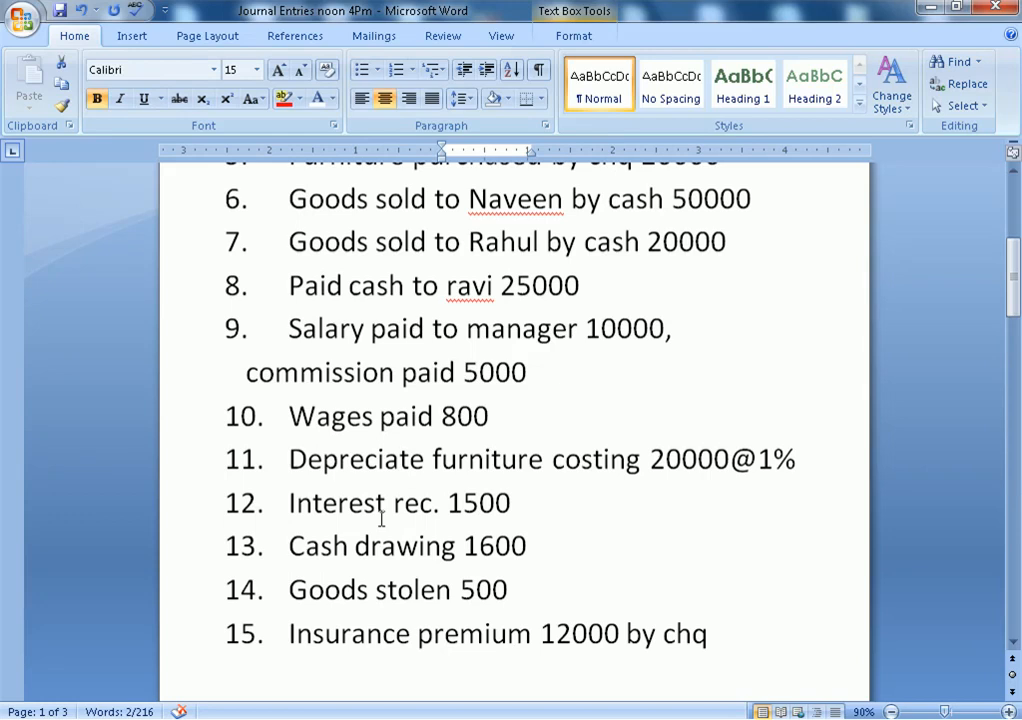
pyautogui.hotkey('alt', 'Tab')
pyautogui.write('1600')
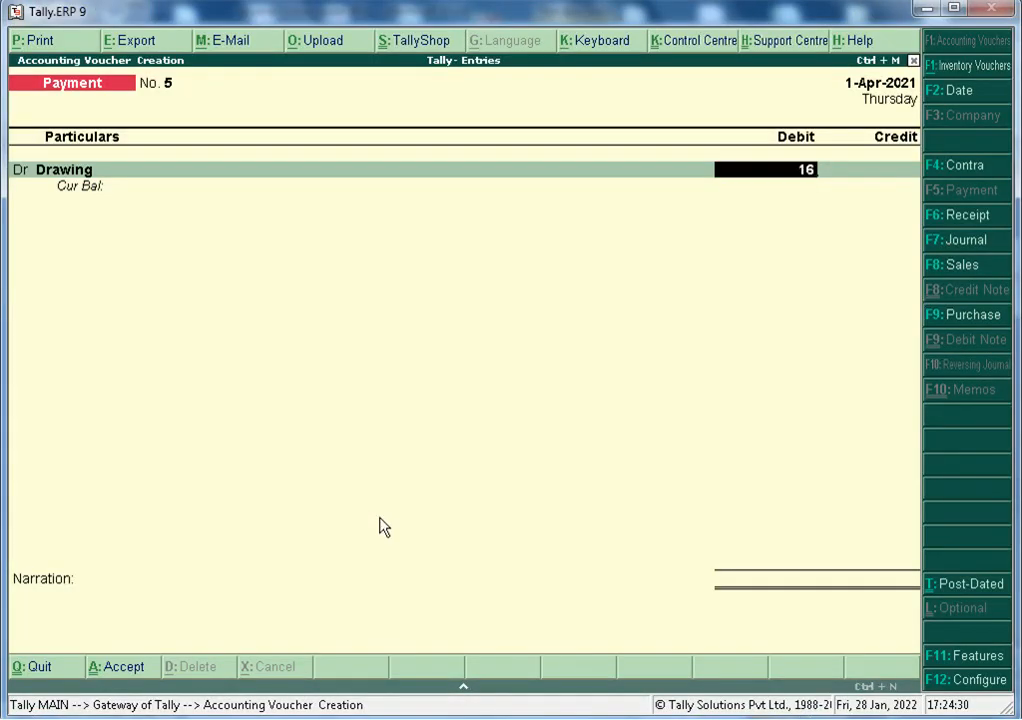
pyautogui.press('Return')
# Step: Credit Cash for the drawing amount and save the payment voucher
pyautogui.press('Return')
pyautogui.write('C')
pyautogui.press('Down')
pyautogui.press('Up')
pyautogui.press('Return')
pyautogui.press('Return')
pyautogui.press('Return')
pyautogui.press('Return')
pyautogui.press('Return')
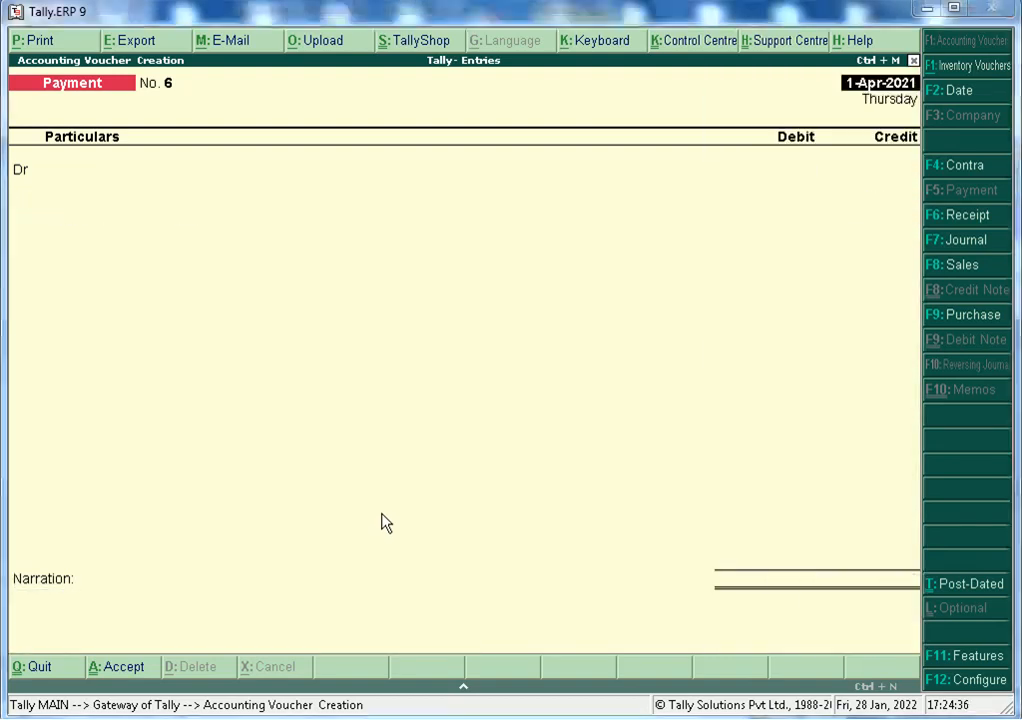
# Step: Check journal entry 14 in Word, start a journal voucher in Tally.ERP 9 and debit Loss by Theft 500
pyautogui.hotkey('alt', 'Tab')
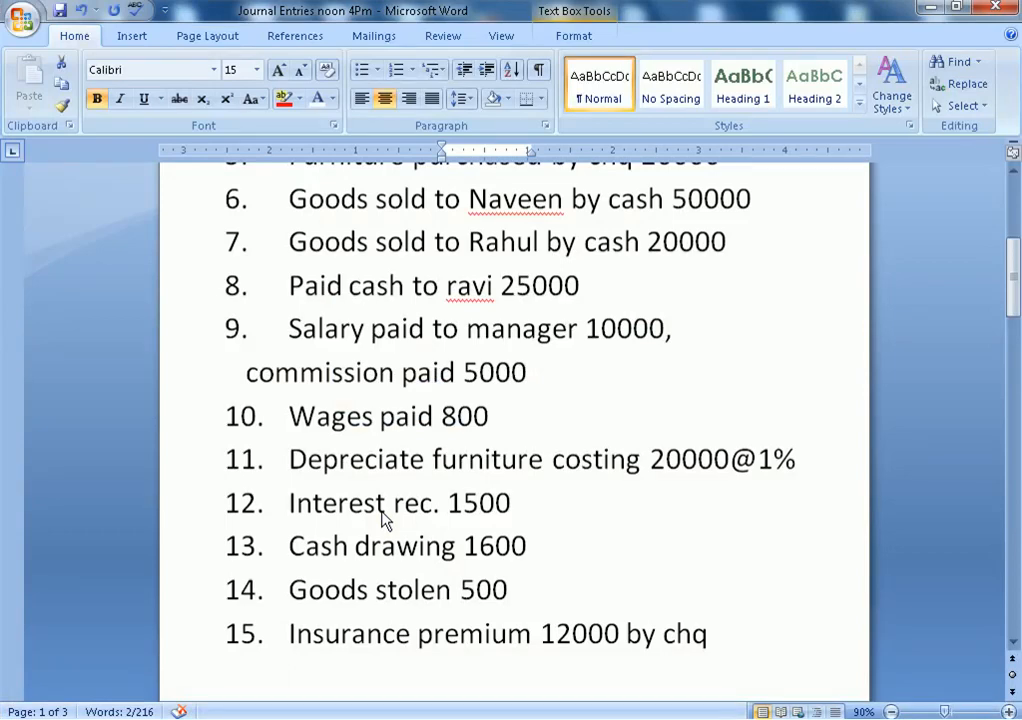
pyautogui.hotkey('alt', 'Tab')
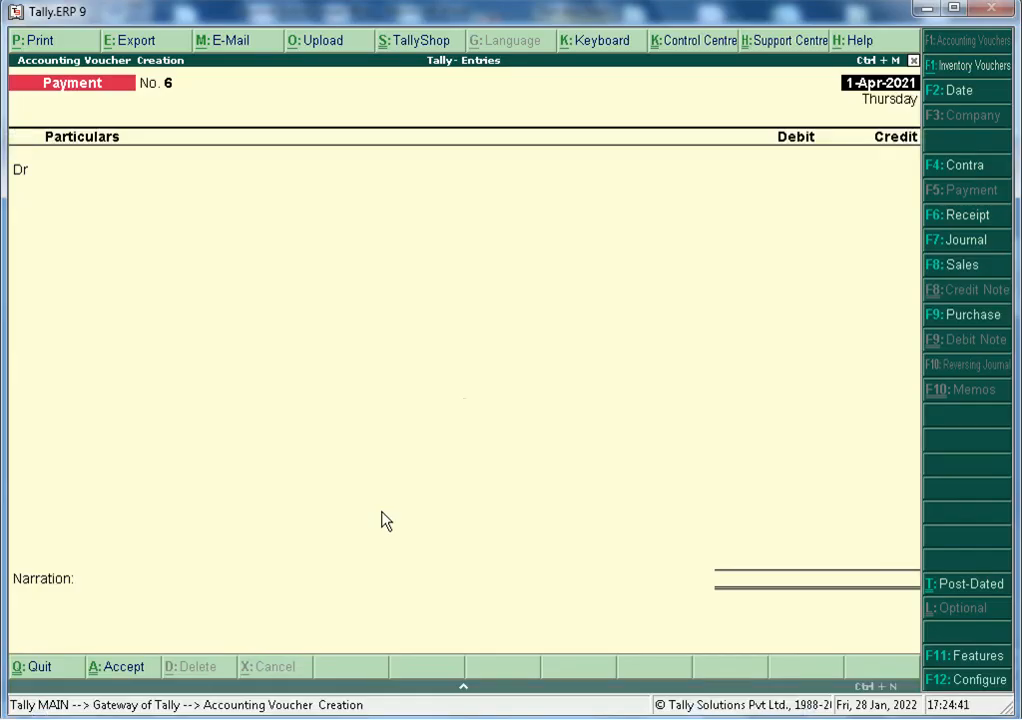
pyautogui.press('F7')
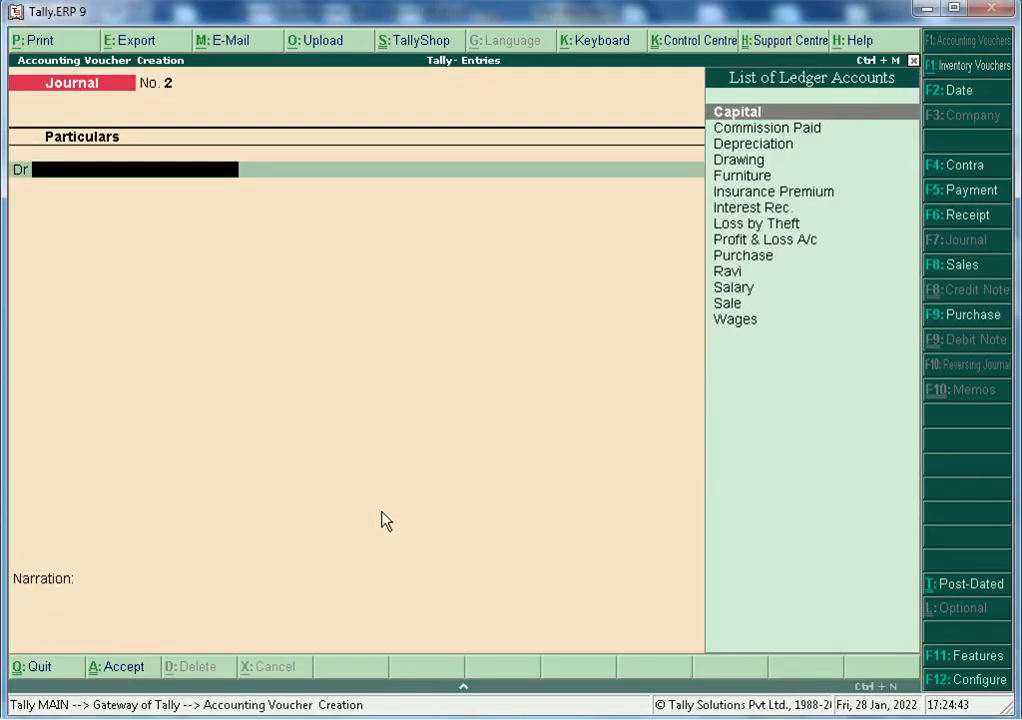
pyautogui.write('Lo')
pyautogui.press('Return')
pyautogui.write('500')
pyautogui.press('Return')
# Step: Credit Purchase with 500 for the stolen goods and save the journal voucher
pyautogui.write('P')
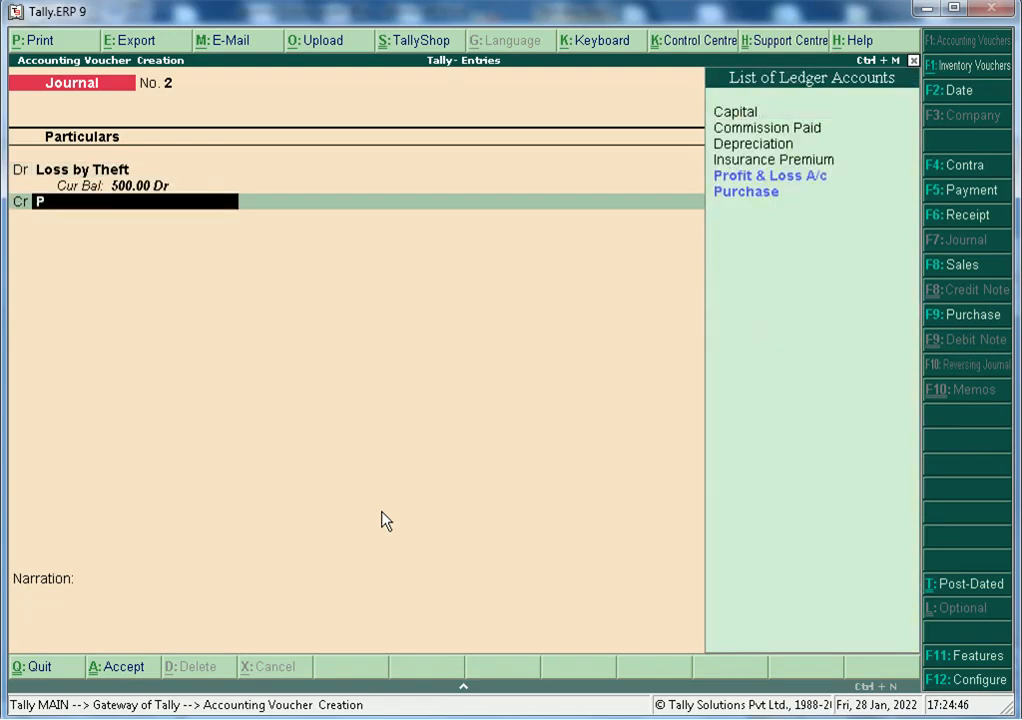
pyautogui.press('Return')
pyautogui.press('Return')
pyautogui.press('Return')
pyautogui.press('Return')
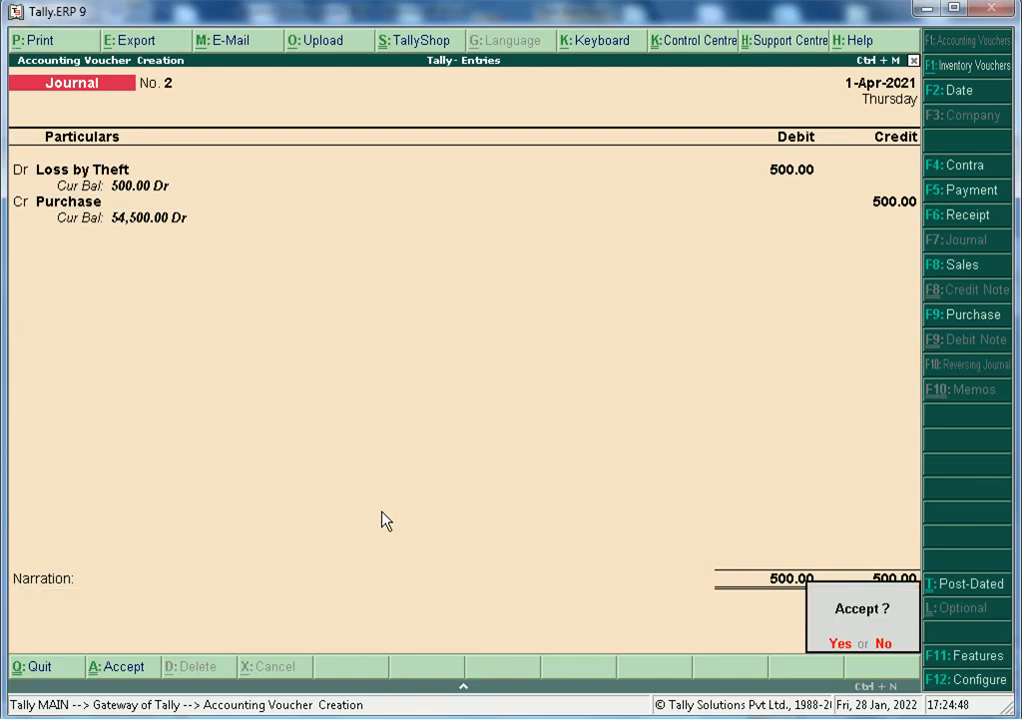
pyautogui.press('Return')
# Step: Check journal entry 15 in Word, return to Tally.ERP 9 and start a new payment voucher
pyautogui.hotkey('alt', 'Tab')
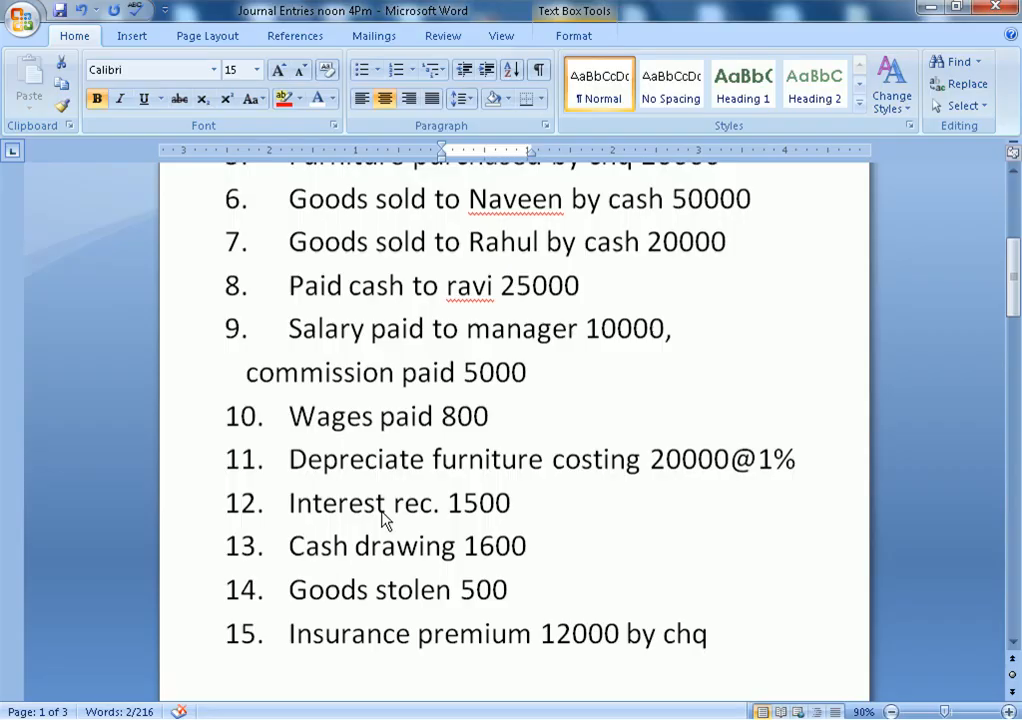
pyautogui.hotkey('alt', 'Tab')
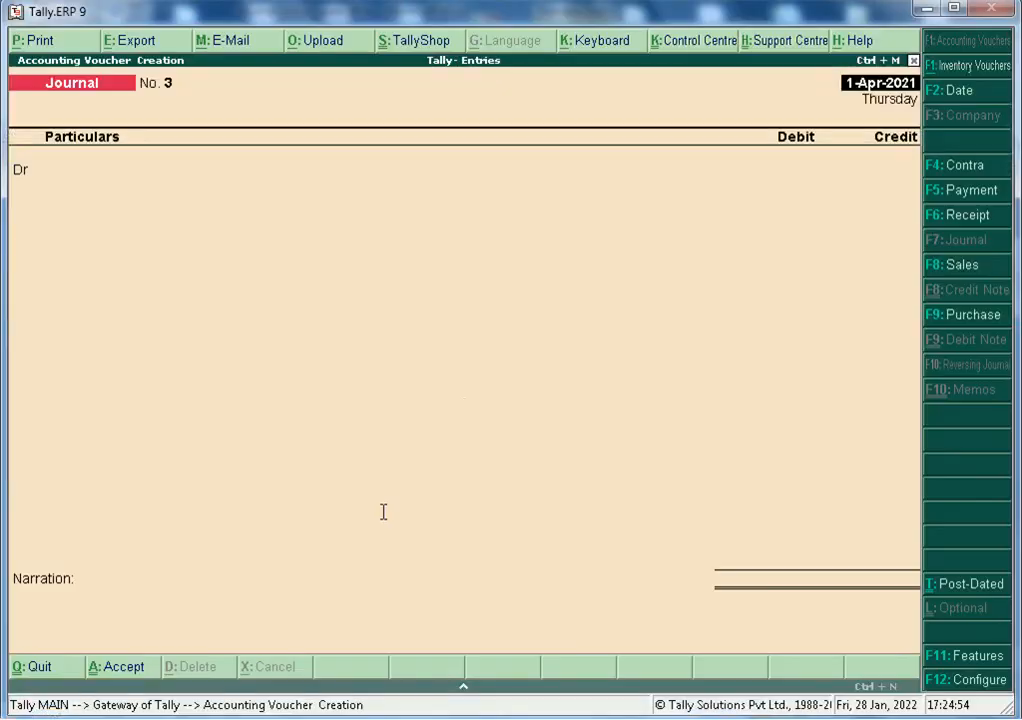
pyautogui.press('F5')
pyautogui.press('F2')
pyautogui.write('in')
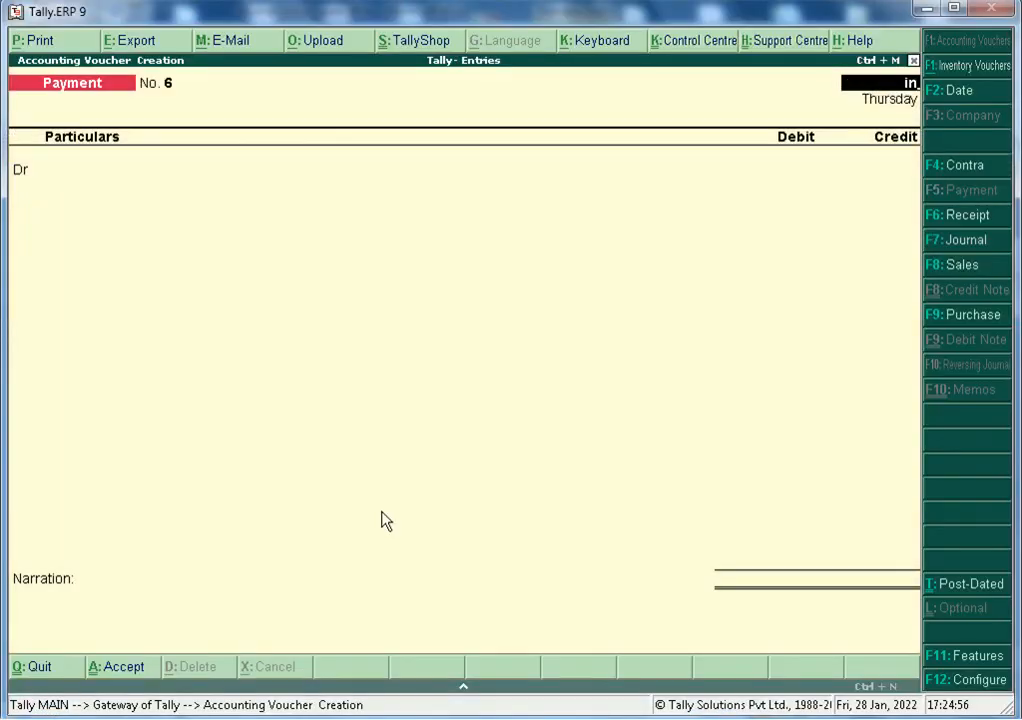
pyautogui.press('Escape')
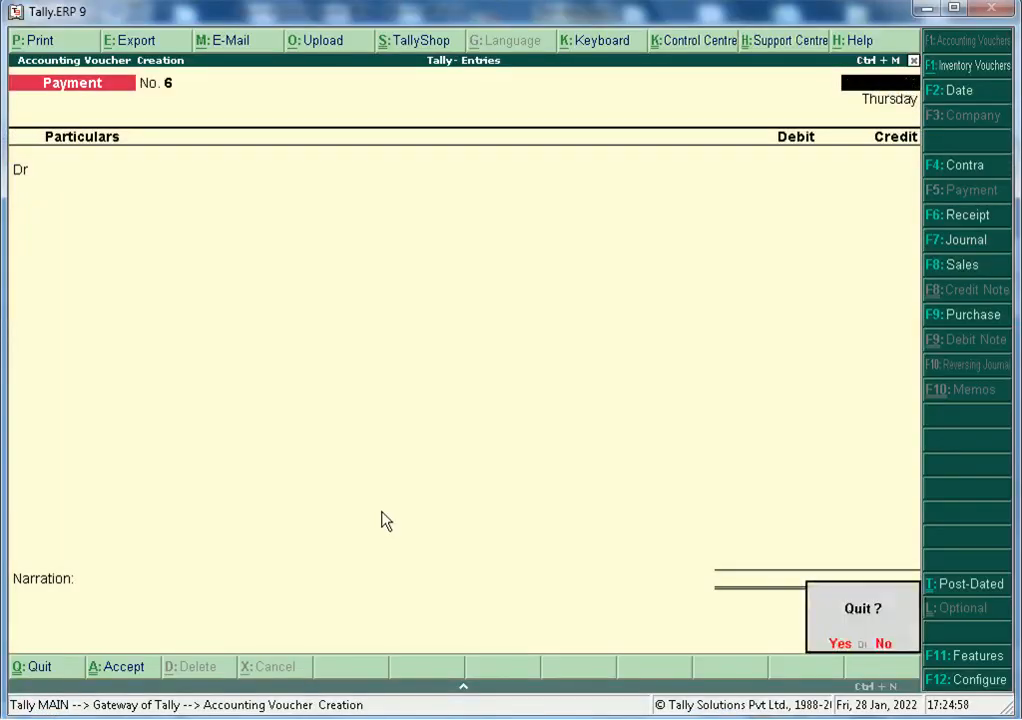
pyautogui.press('y')
pyautogui.press('Return')
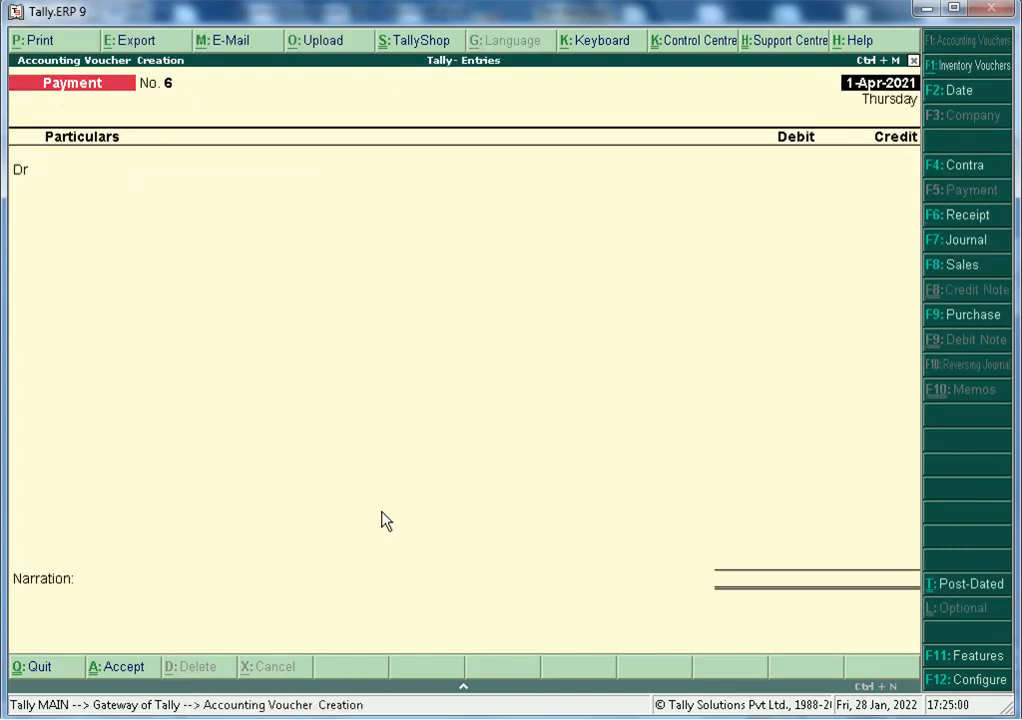
# Step: Debit Insurance Premium 12,000 in the payment voucher and choose Bank as the credit ledger
pyautogui.write('ium')
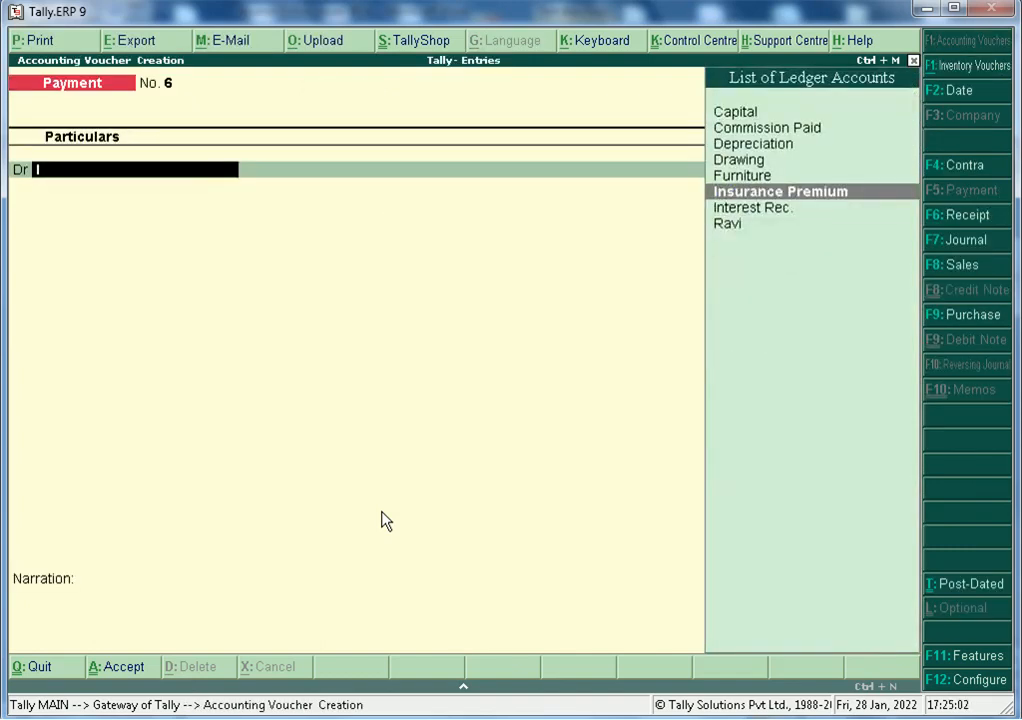
pyautogui.press('Return')
pyautogui.write('12000')
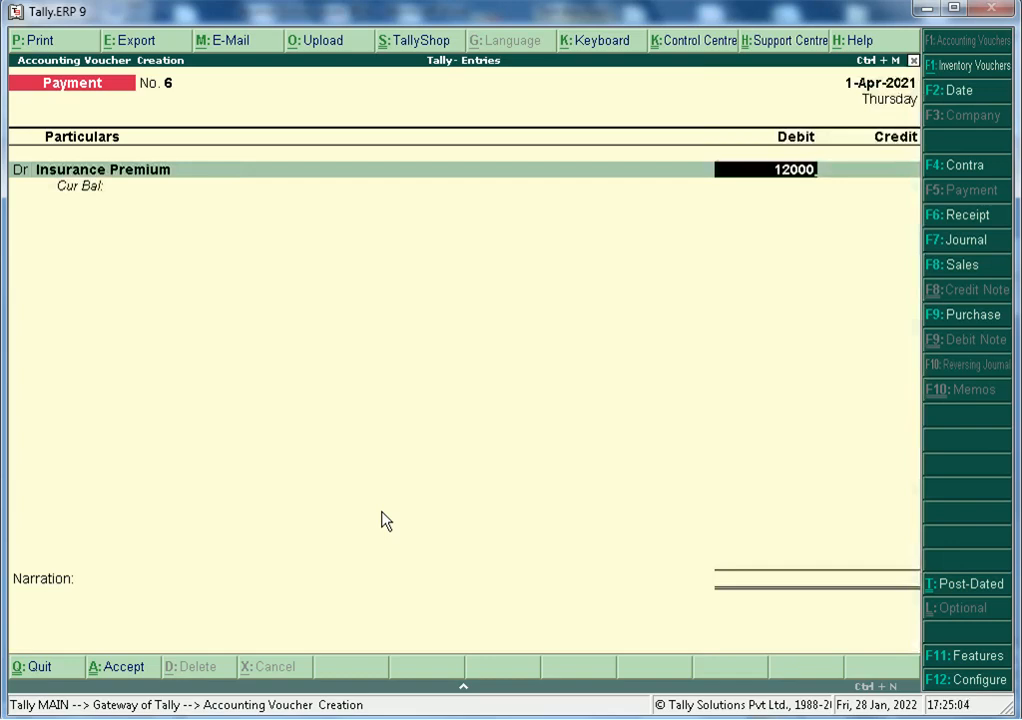
pyautogui.press('Return')
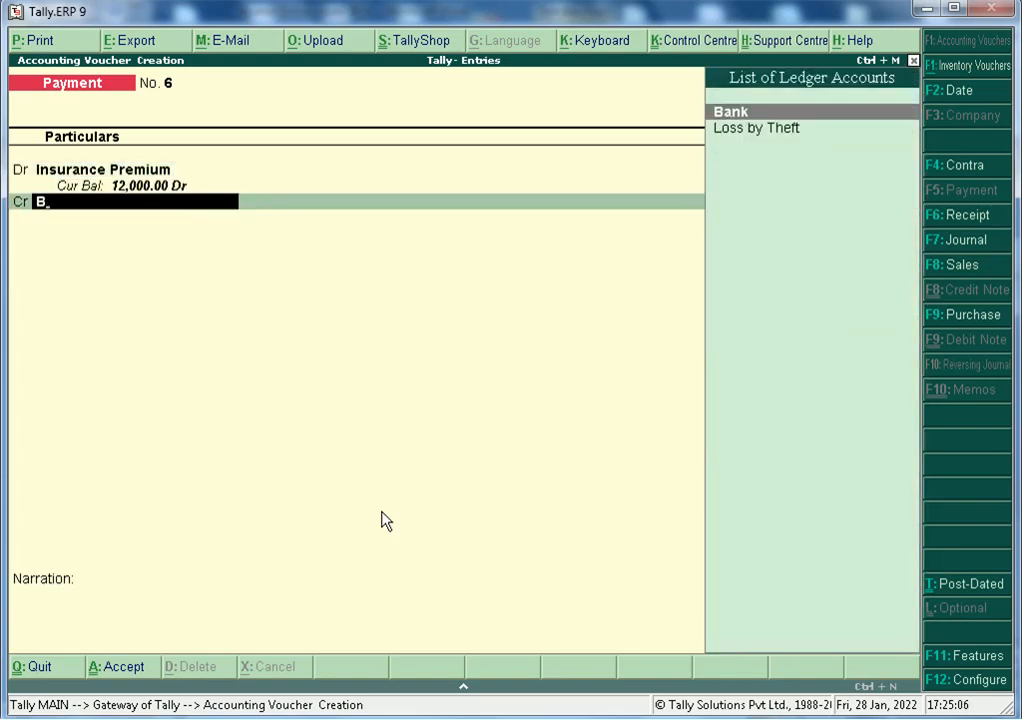
# Step: Accept the Bank credit for the insurance premium and save the payment voucher
pyautogui.press('Return')
pyautogui.press('Return')
pyautogui.press('Return')
pyautogui.press('Return')
pyautogui.press('Return')
pyautogui.press('Return')
pyautogui.press('Return')
pyautogui.press('Return')
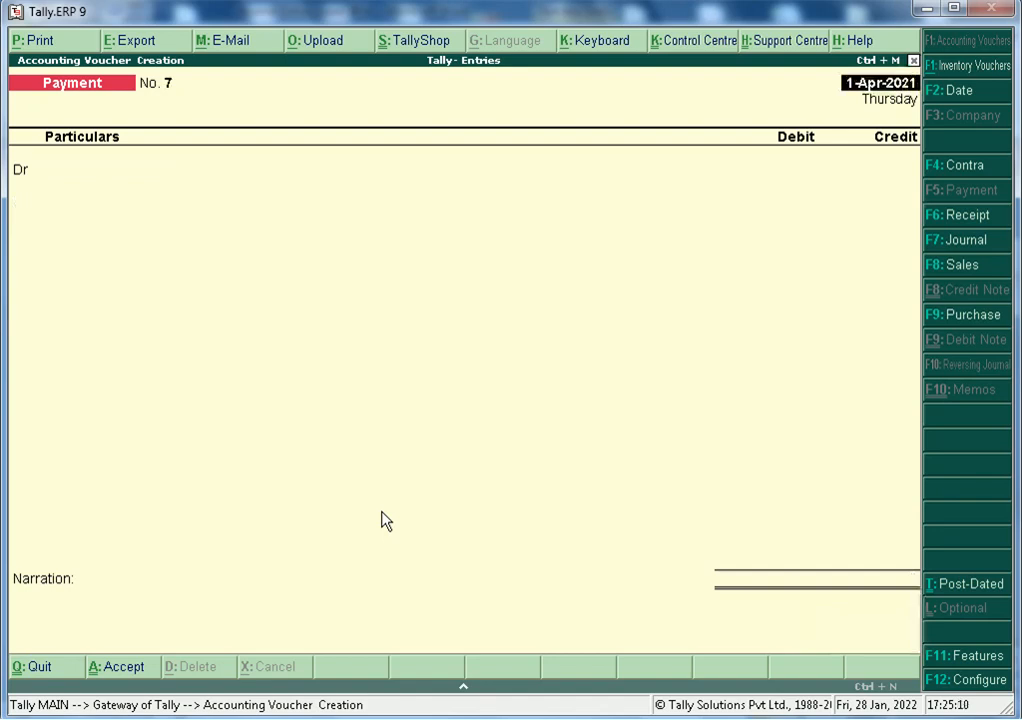
# Step: Quit voucher entry to the Gateway of Tally and reopen Accounting Vouchers
pyautogui.press('Escape')
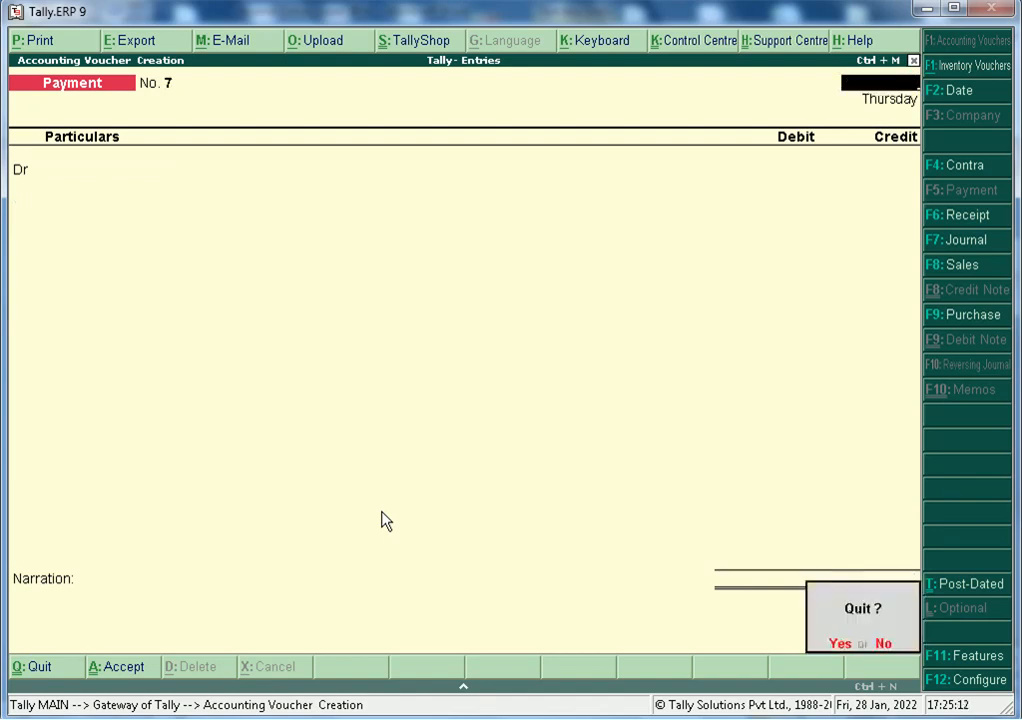
pyautogui.press('Return')
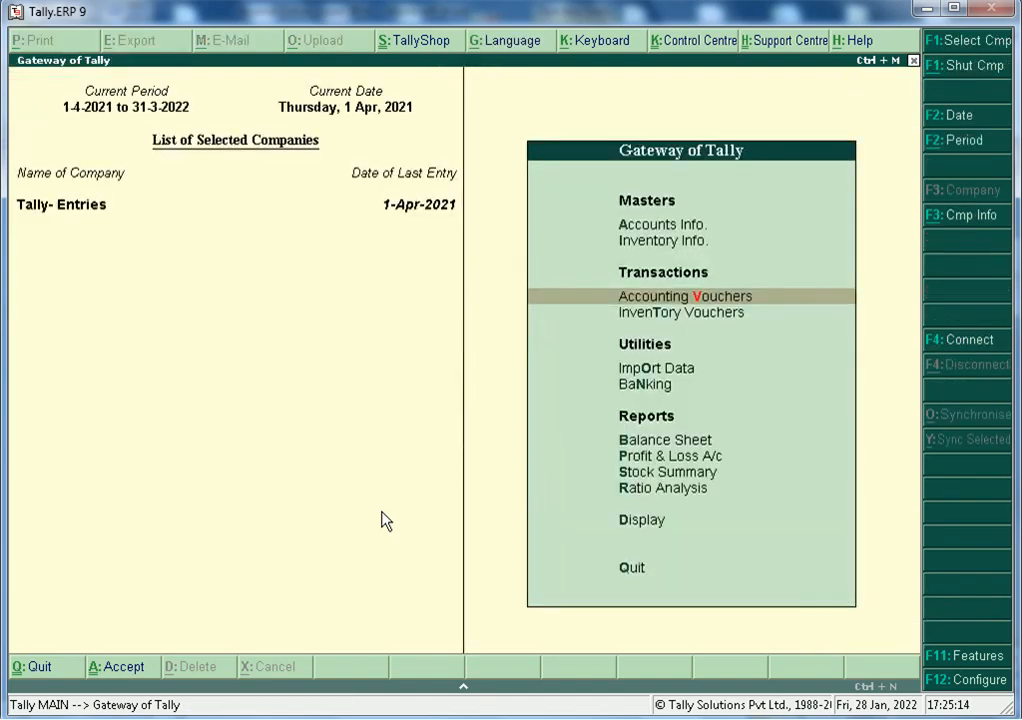
pyautogui.press('Return')
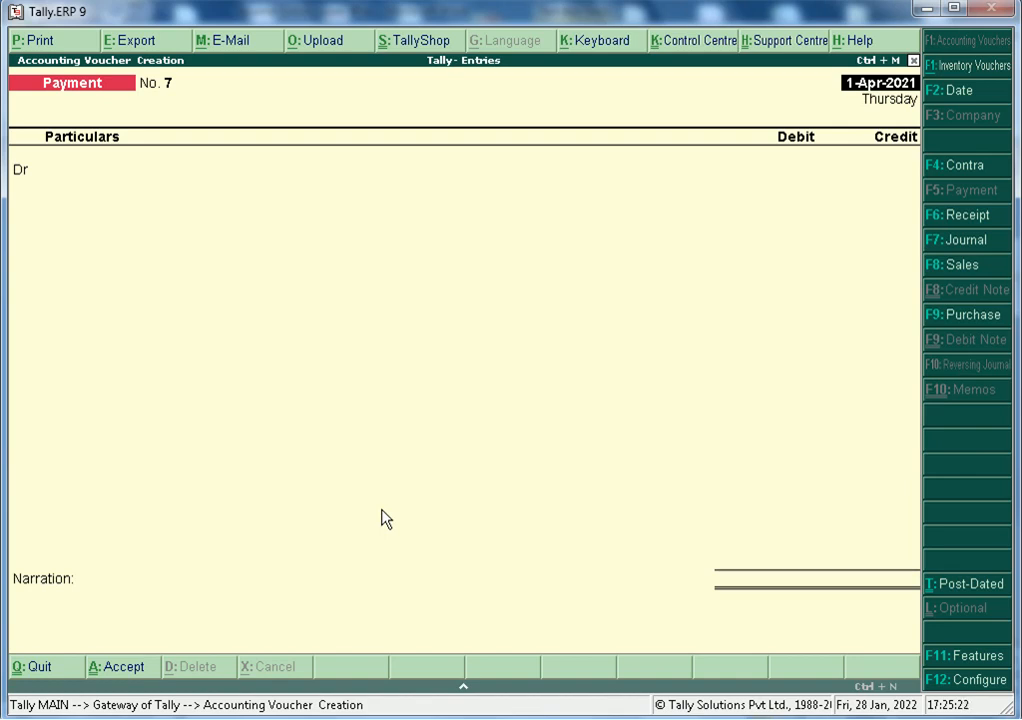
# Step: Leave payment voucher entry, review the Trial Balance for the company, and return to the Gateway of Tally
pyautogui.press('Escape')
pyautogui.press('Return')
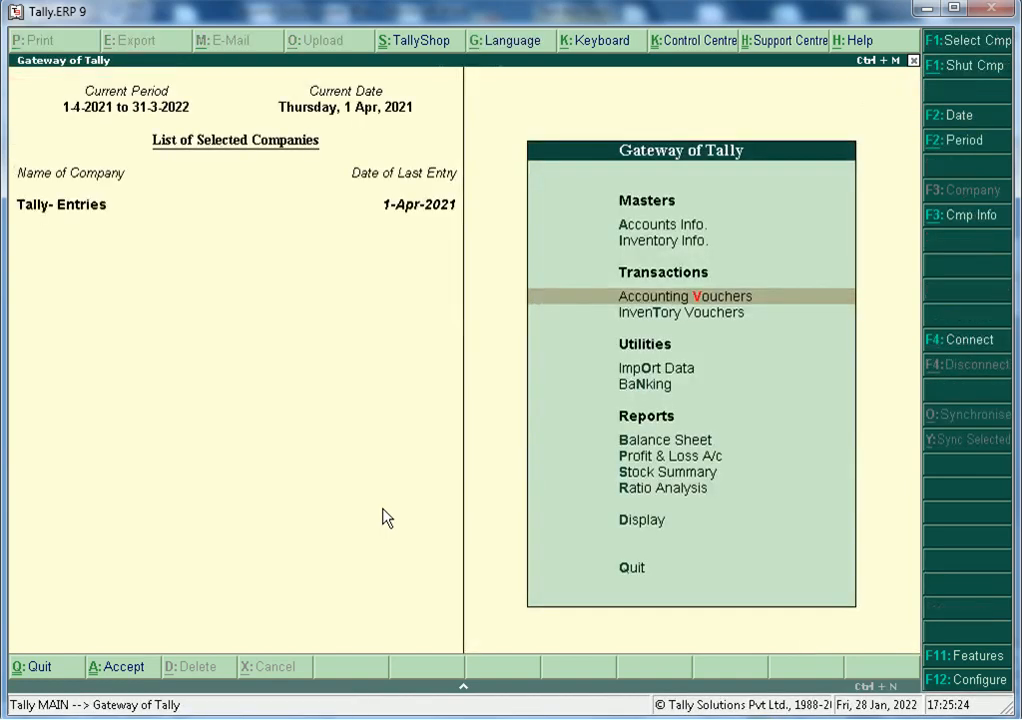
pyautogui.press('d')
pyautogui.press('t')
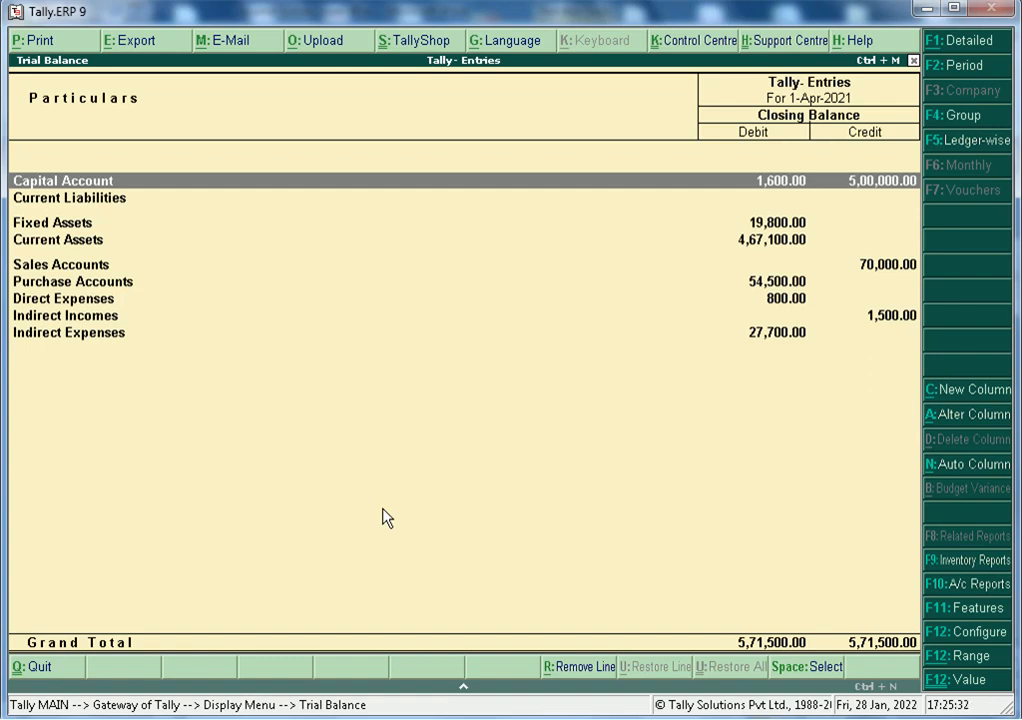
pyautogui.press('Escape')
pyautogui.press('Escape')
# Step: Review the company's Balance Sheet and return to the Gateway of Tally
pyautogui.press('Up')
pyautogui.press('Up')
pyautogui.press('Up')
pyautogui.press('Up')
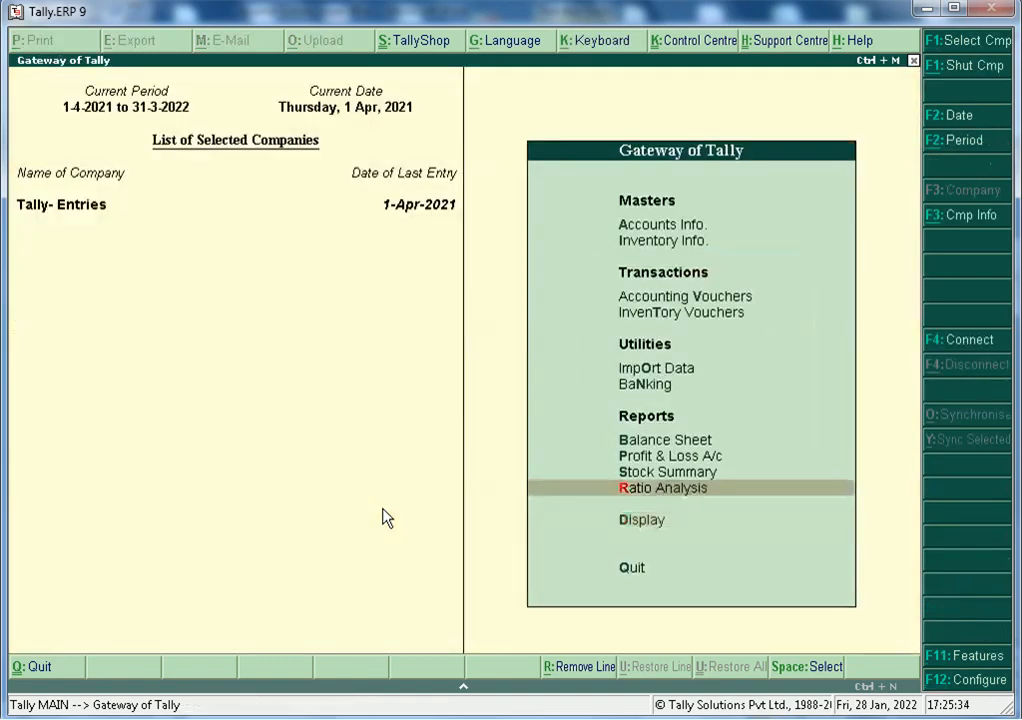
pyautogui.press('Return')
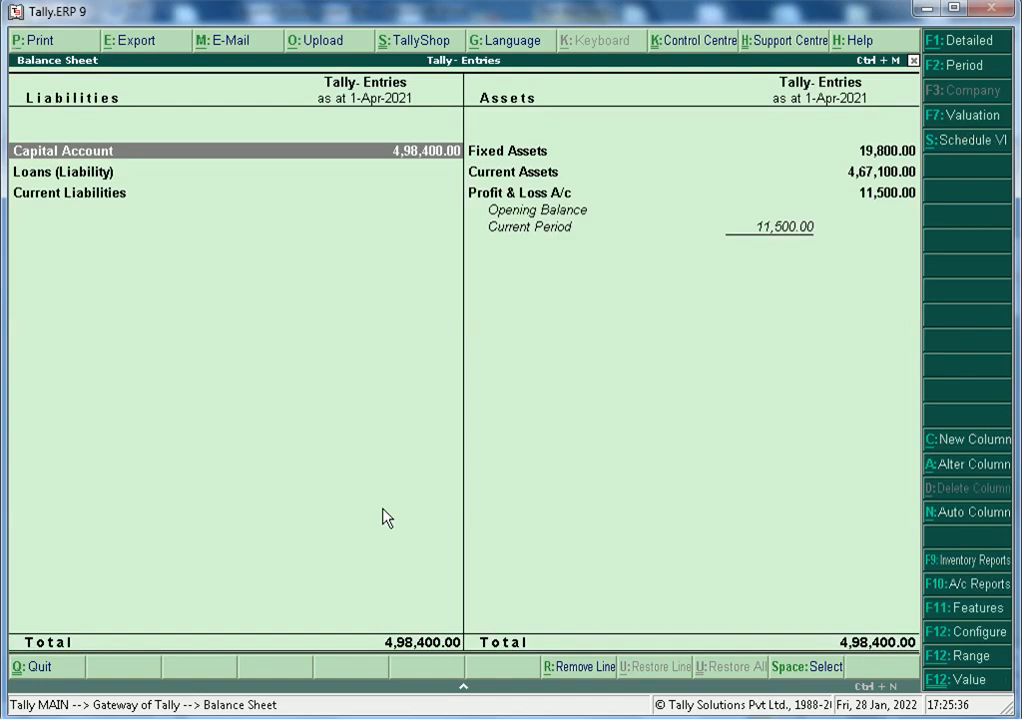
pyautogui.press('Escape')
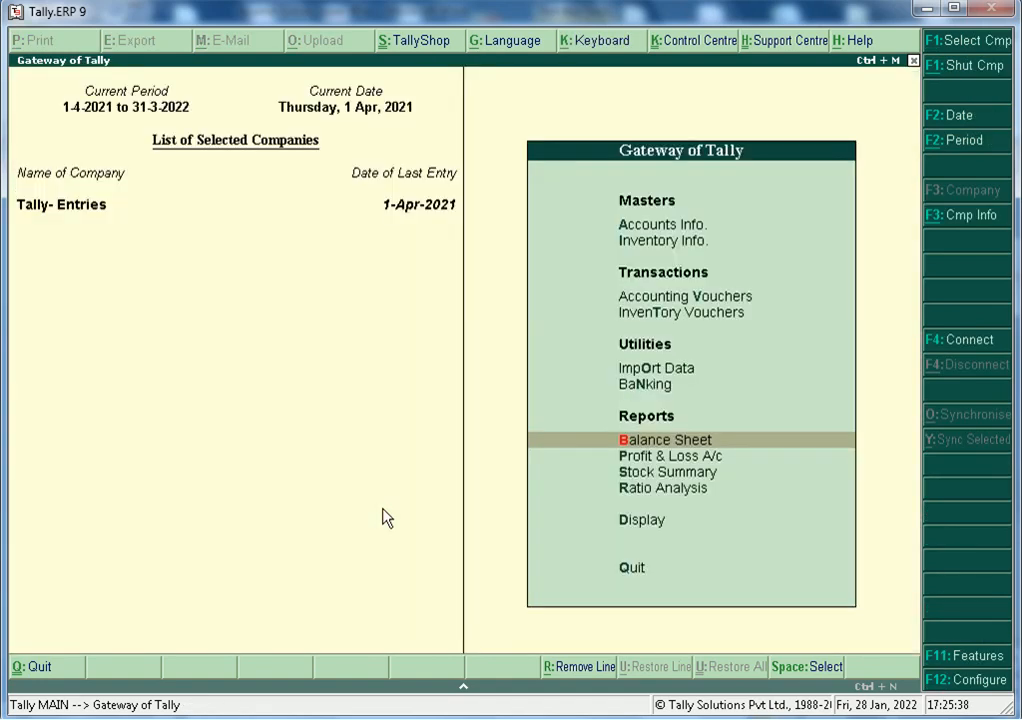
# Step: Review the company's Profit & Loss A/c and return to the Gateway of Tally
pyautogui.press('Down')
pyautogui.press('Return')
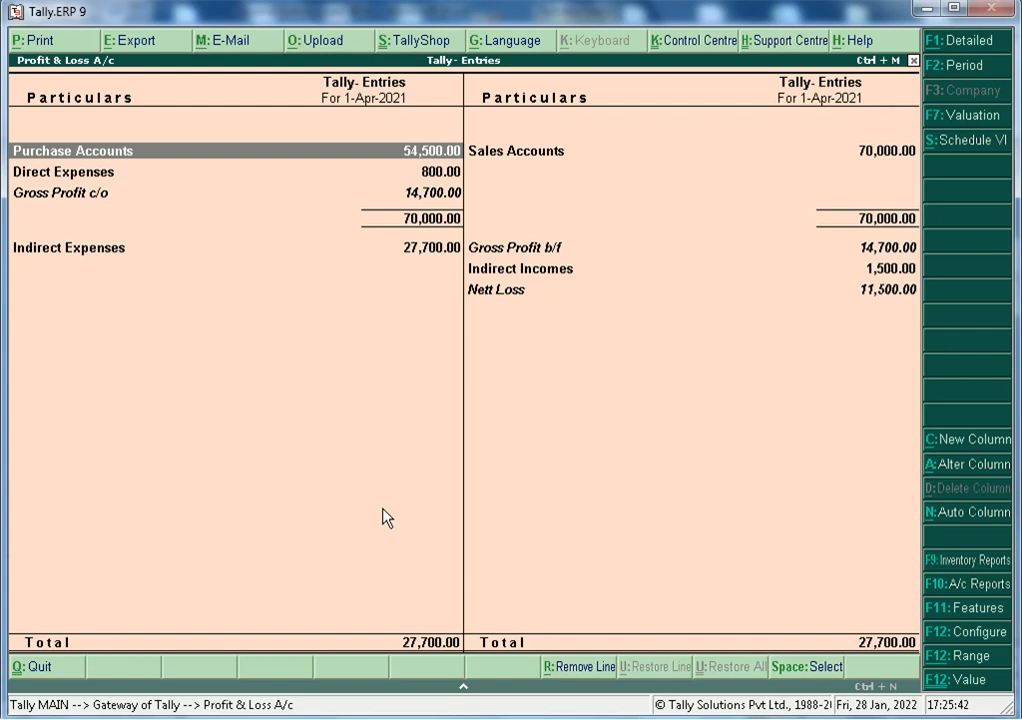
pyautogui.press('Escape')
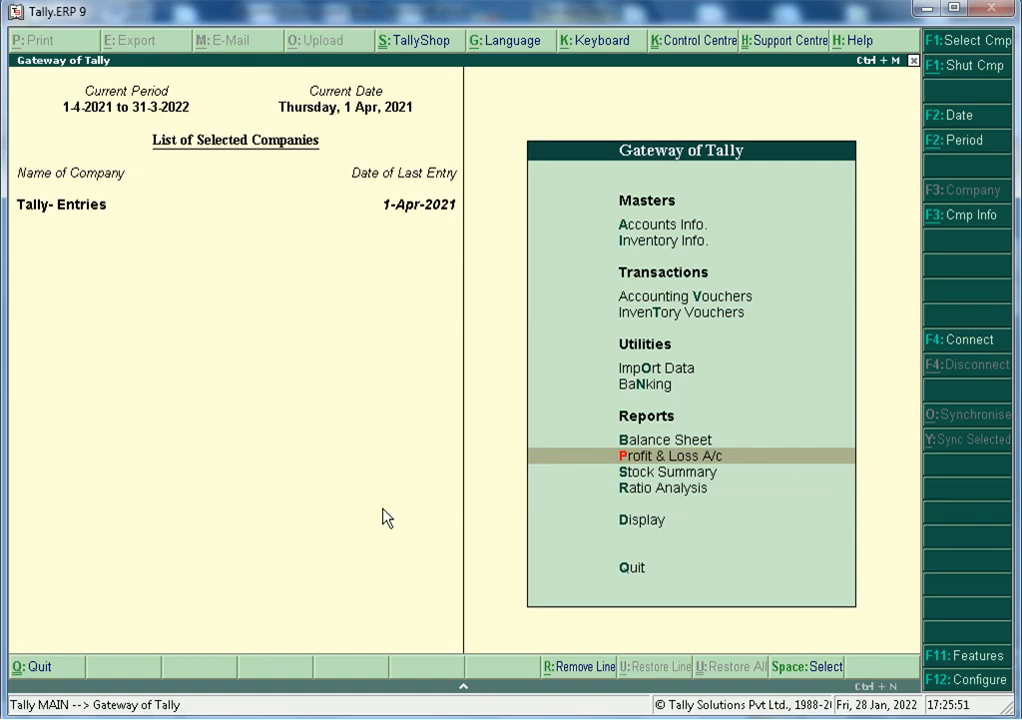
# Step: Start a new sales voucher in Accounting Vouchers, switching it to voucher mode and back to invoice mode
pyautogui.press('Up')
pyautogui.press('Up')
pyautogui.press('Up')
pyautogui.press('Up')
pyautogui.press('Up')
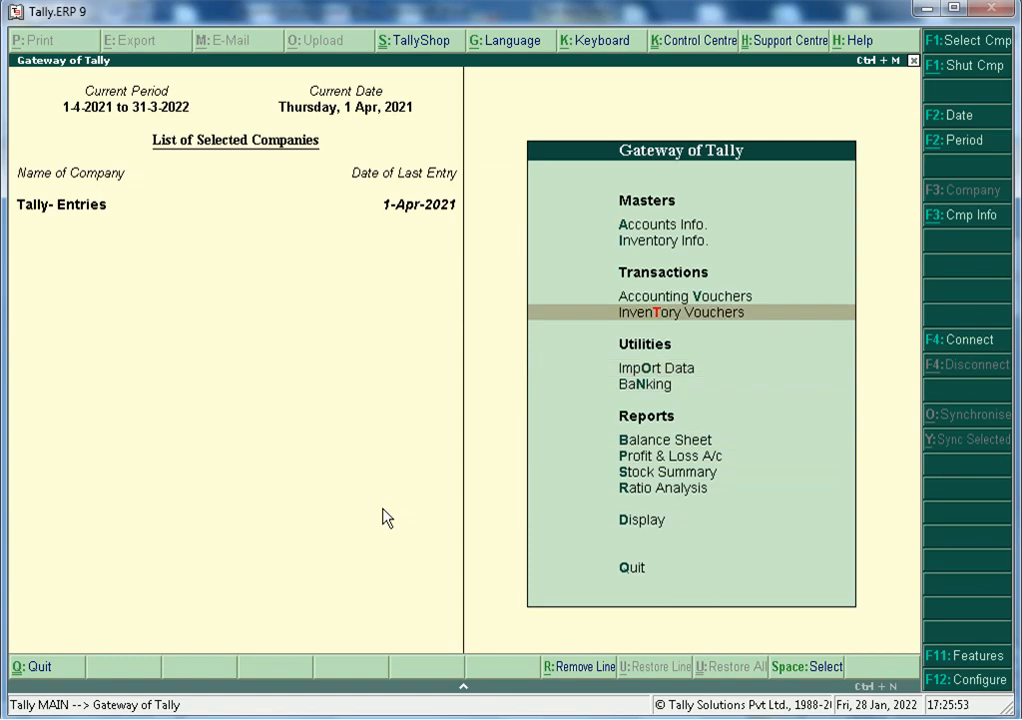
pyautogui.press('Return')
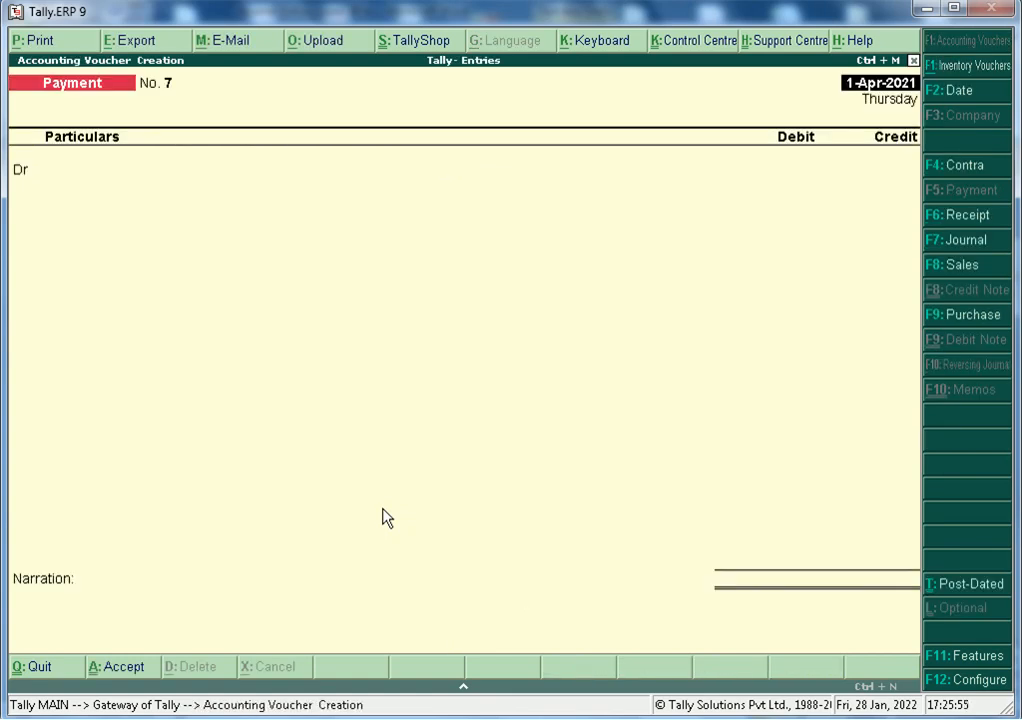
pyautogui.press('F8')
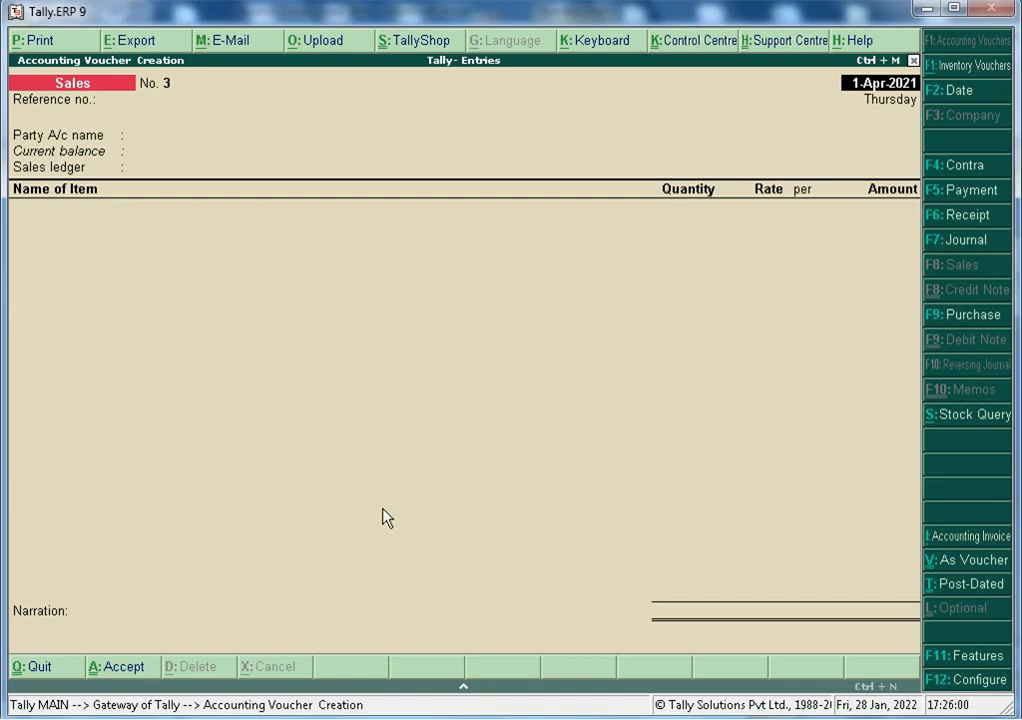
pyautogui.hotkey('ctrl', 'v')
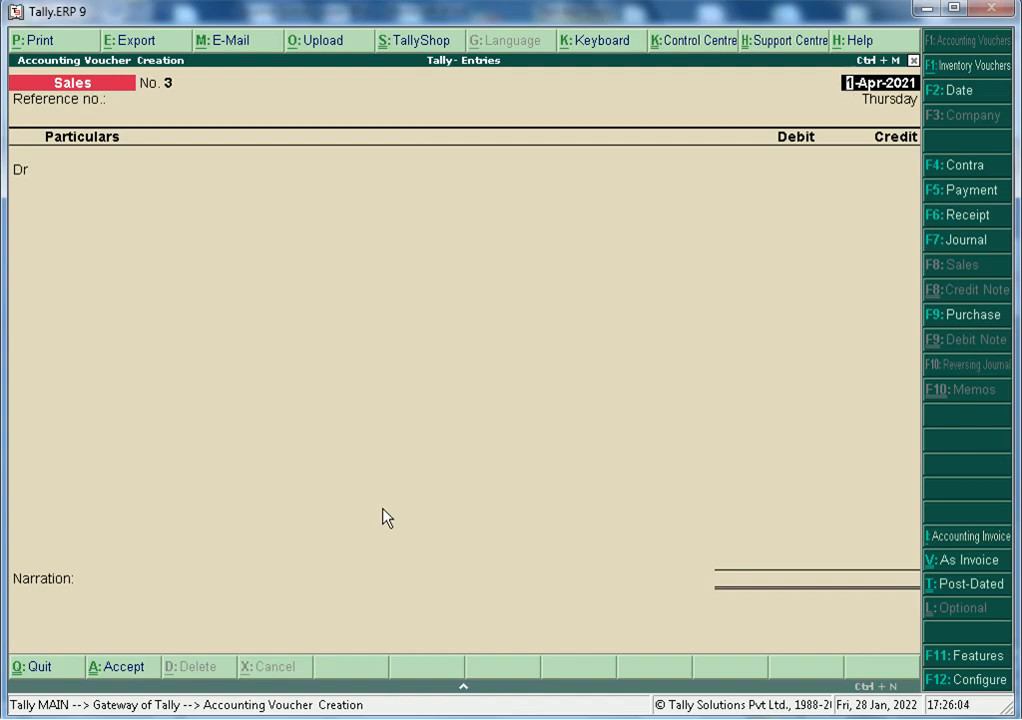
pyautogui.hotkey('ctrl', 'v')
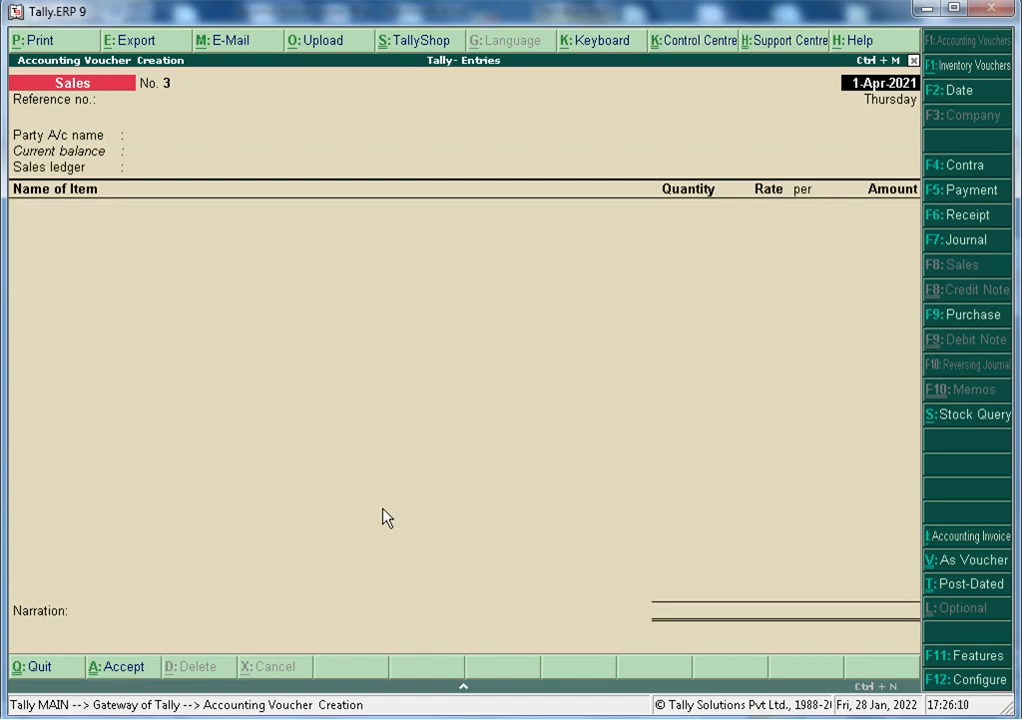
# Step: Switch to the Word document and review the journal entries list from its beginning
pyautogui.hotkey('alt', 'Tab')
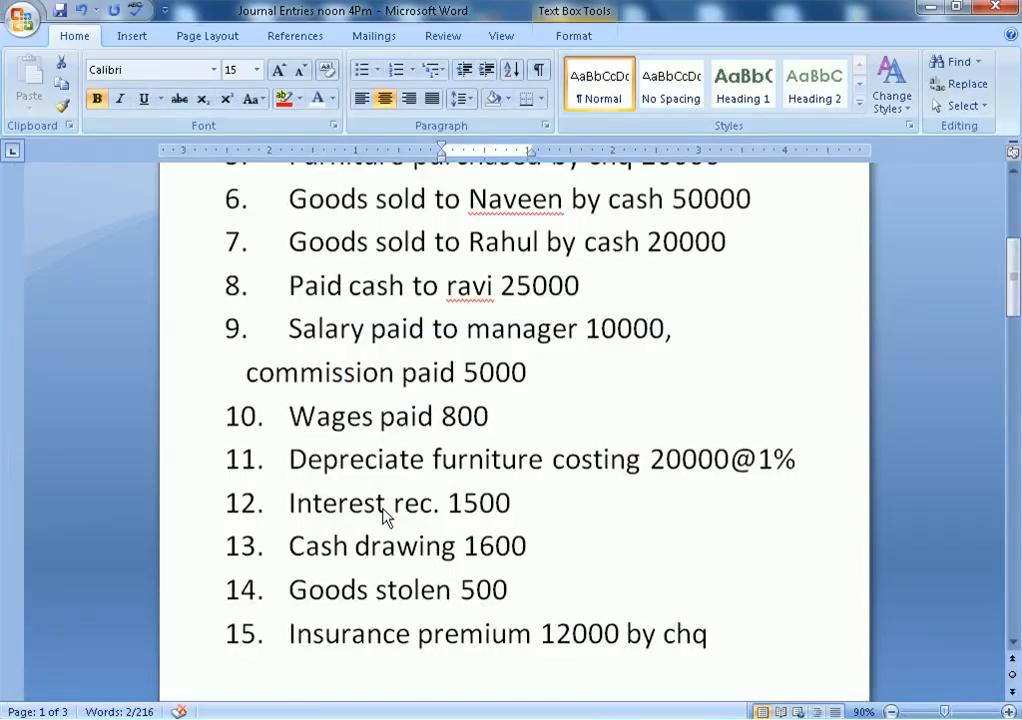
pyautogui.scroll(3, 290, 355)
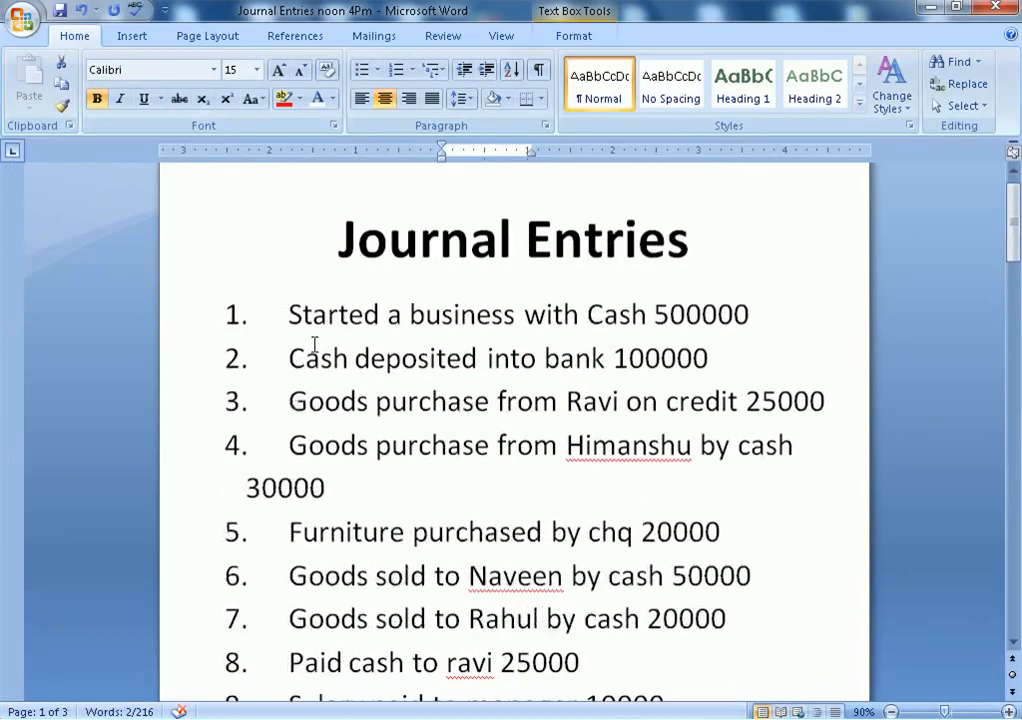